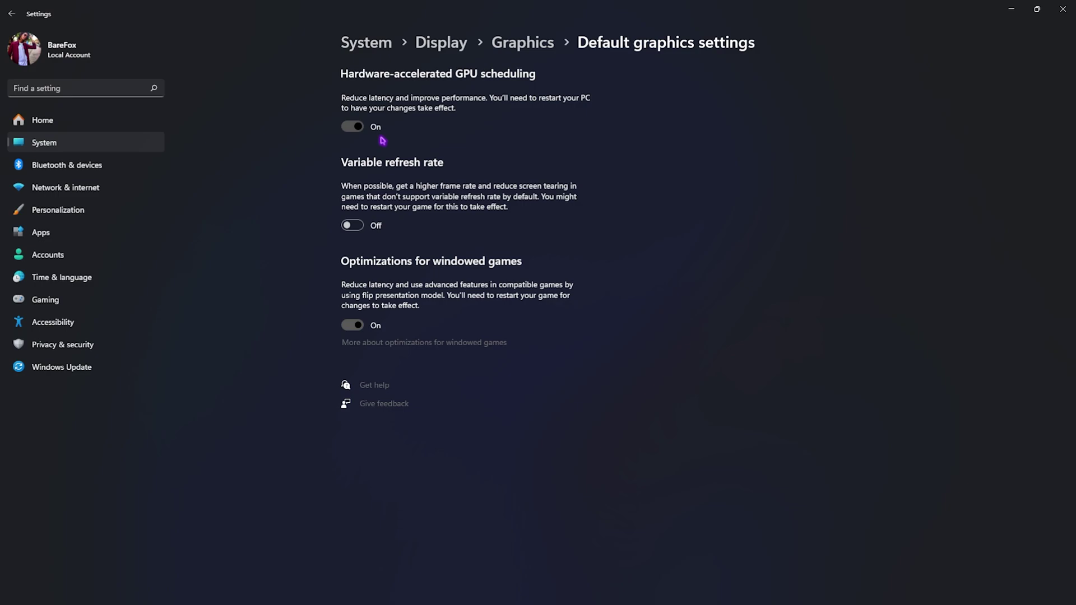
# Return to the Graphics settings page and open the file picker for adding a custom desktop app
pyautogui.click(530, 45)
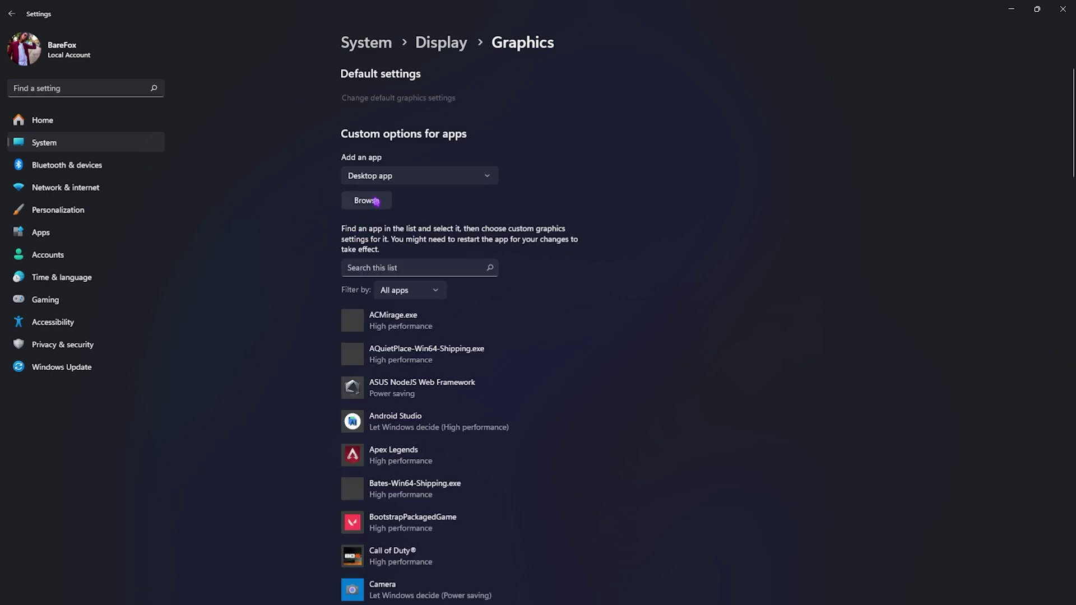
pyautogui.click(376, 201)
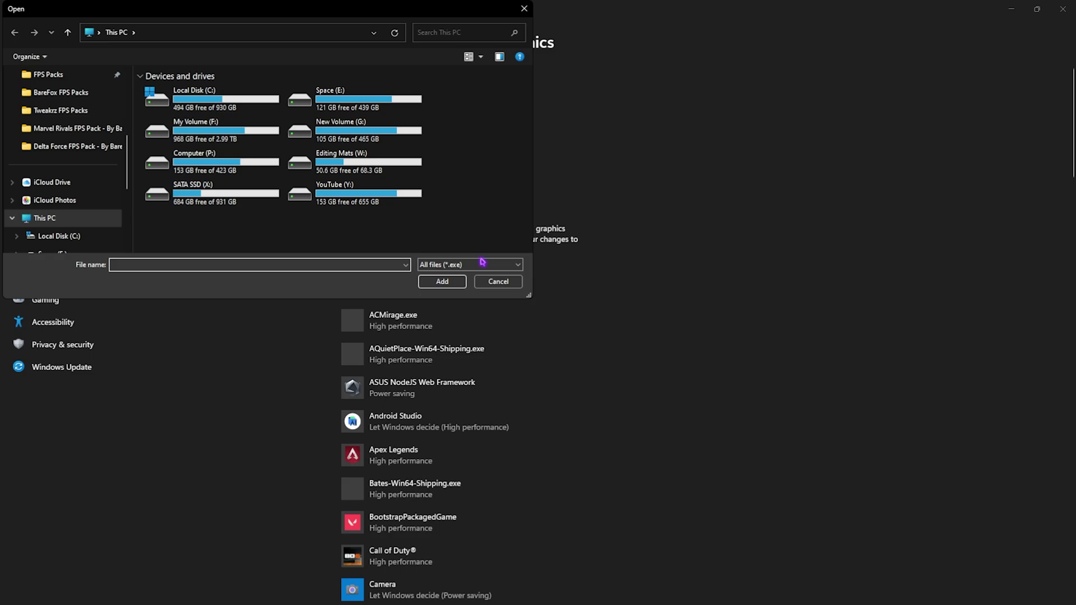
pyautogui.click(498, 282)
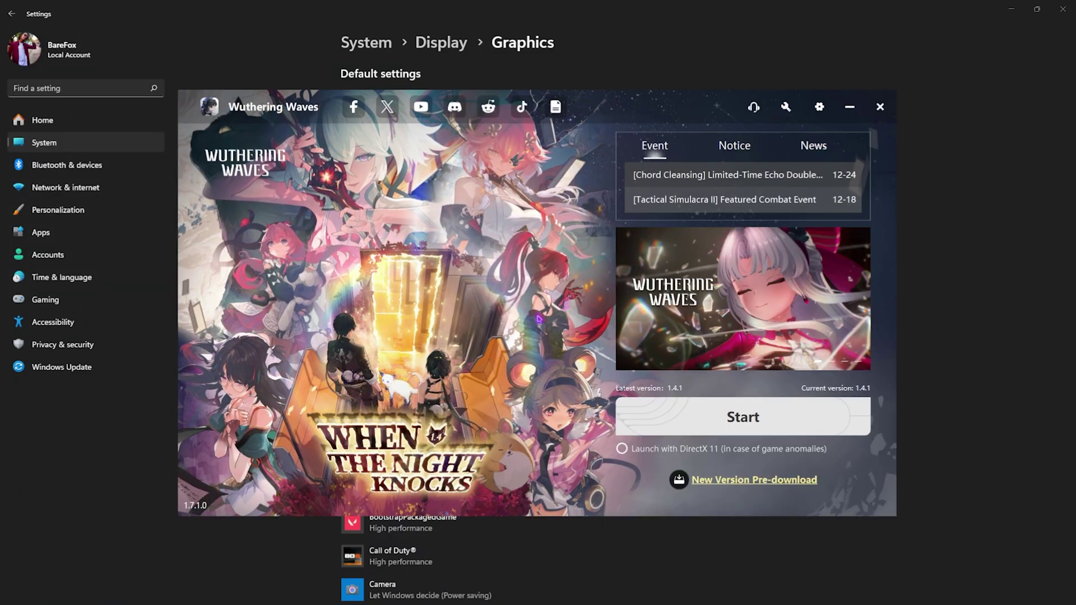
# In the Wuthering Waves launcher settings, open the game directory in File Explorer and copy the folder's path
pyautogui.click(819, 106)
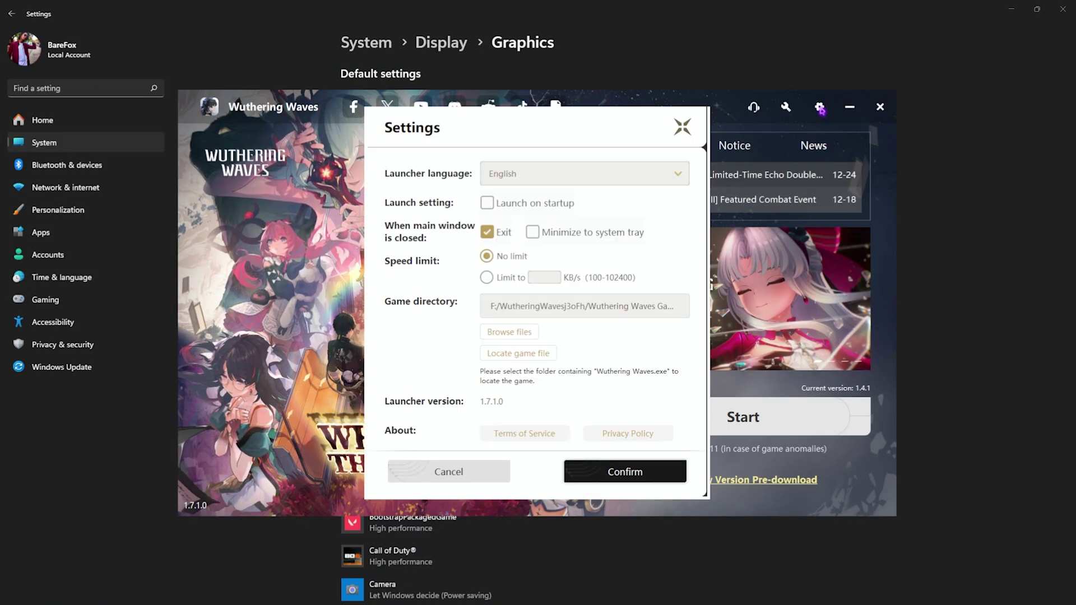
pyautogui.click(511, 334)
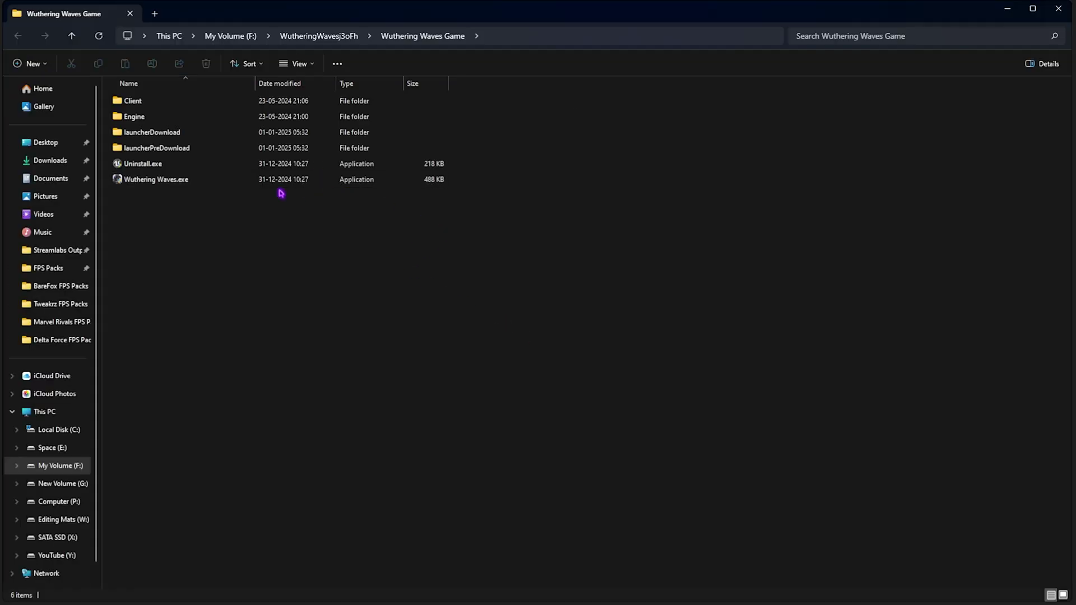
pyautogui.click(514, 36)
pyautogui.hotkey('ctrl', 'c')
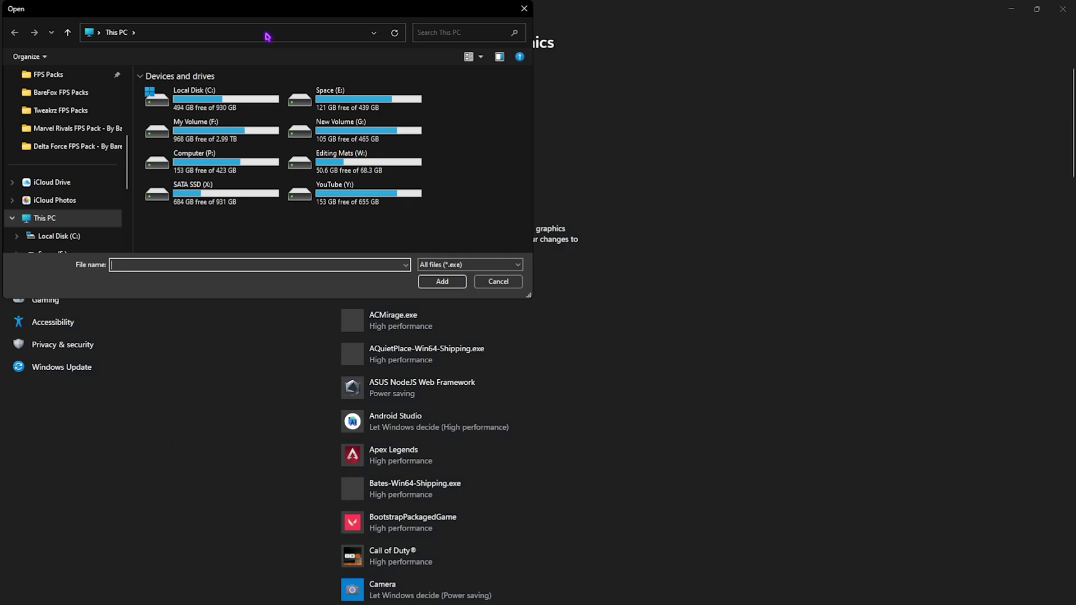
# In the app file picker, go to the copied game path and open its Client\Binaries\Win64 folder
pyautogui.click(264, 34)
pyautogui.hotkey('ctrl', 'v')
pyautogui.press('Return')
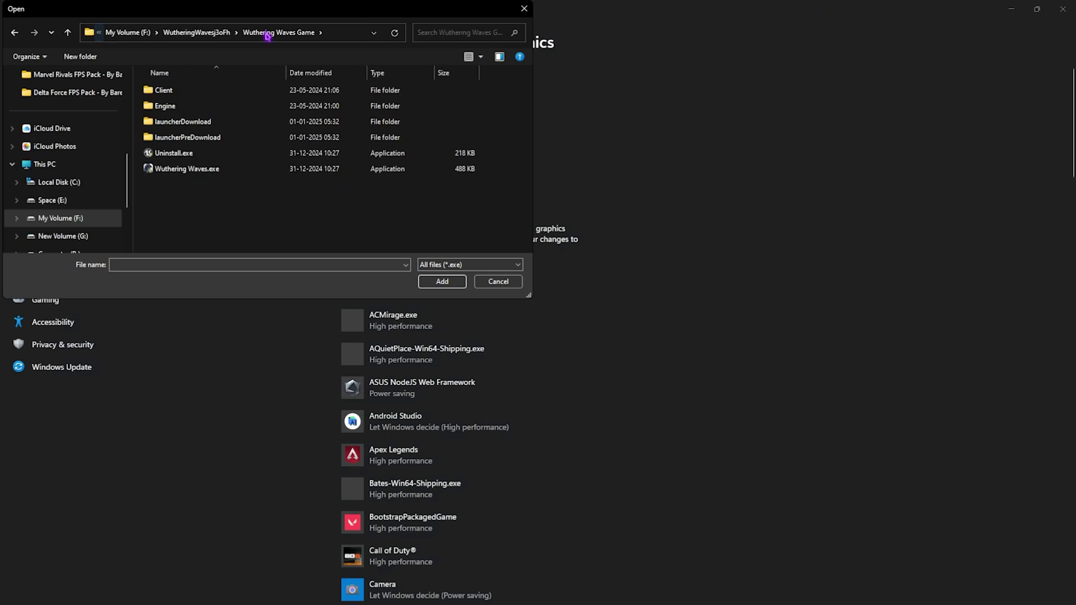
pyautogui.doubleClick(183, 90)
pyautogui.doubleClick(186, 91)
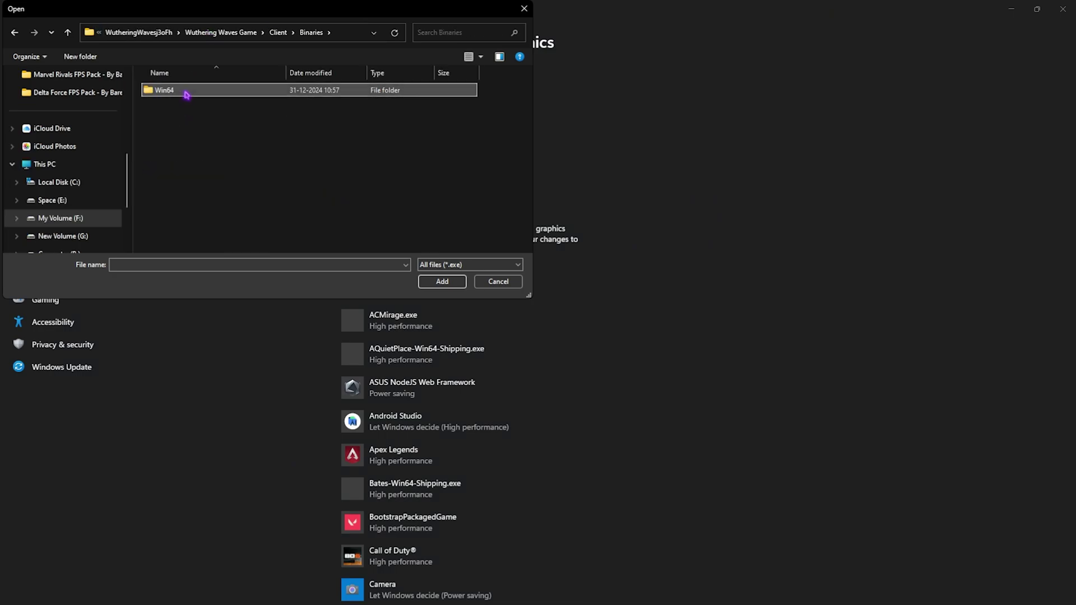
pyautogui.doubleClick(186, 91)
# Add Client-Win64-Shipping.exe to the custom graphics apps and save its graphics preference as High performance
pyautogui.click(205, 218)
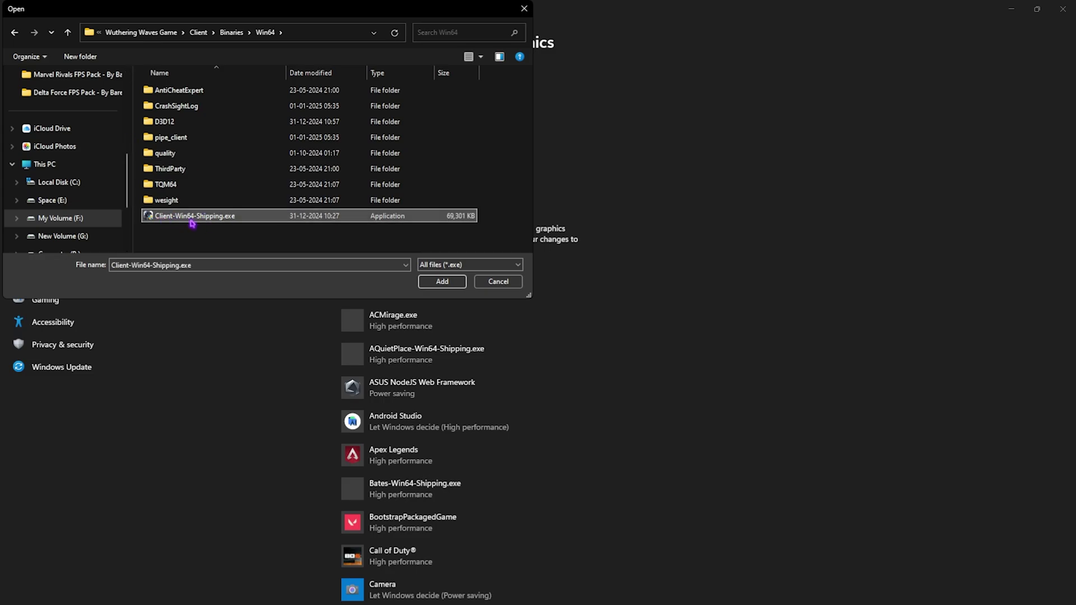
pyautogui.click(419, 282)
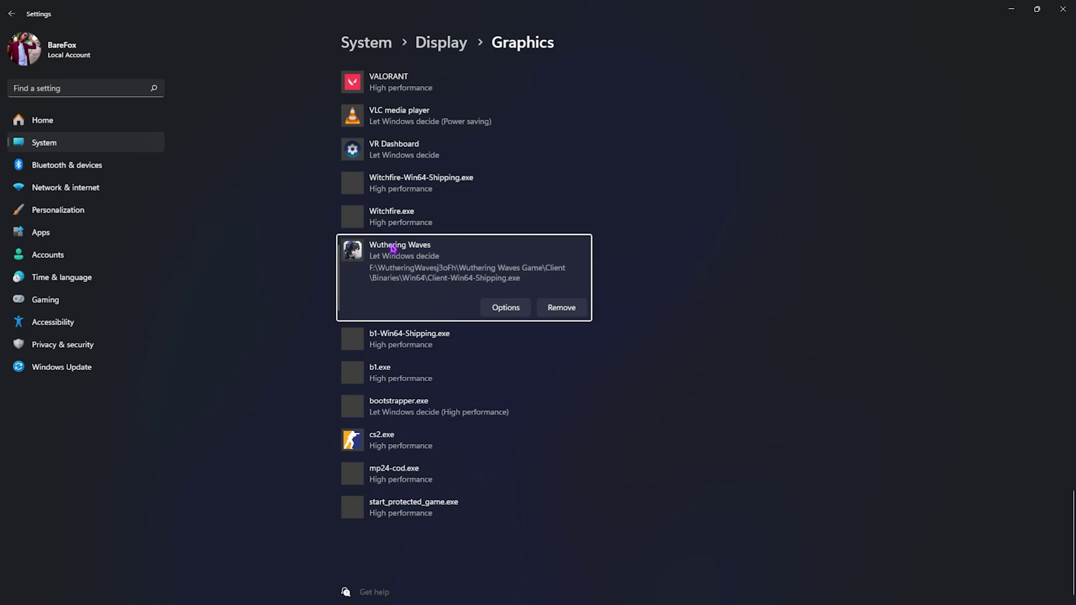
pyautogui.click(514, 309)
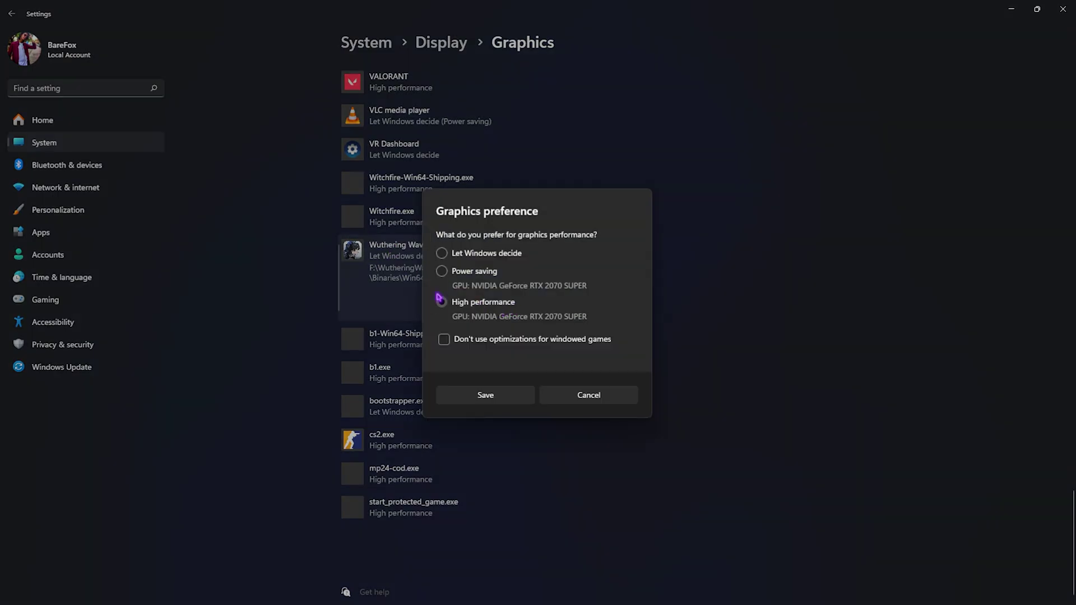
pyautogui.click(485, 395)
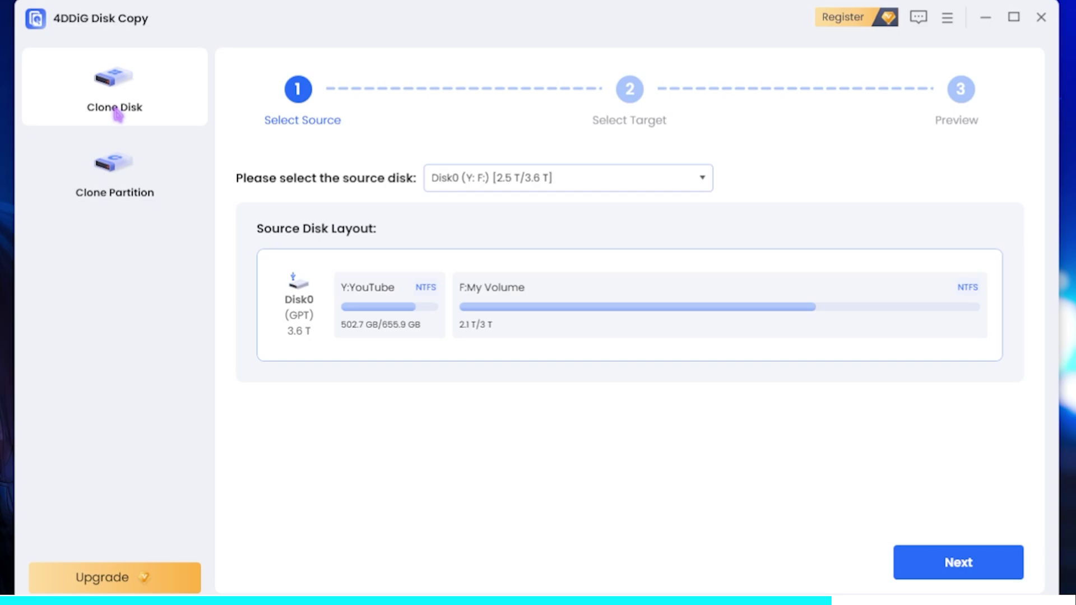
# In 4DDiG Disk Copy, choose Disk3 with the C: drive as the clone source and Disk0 (Y: F:) as the target
pyautogui.click(119, 167)
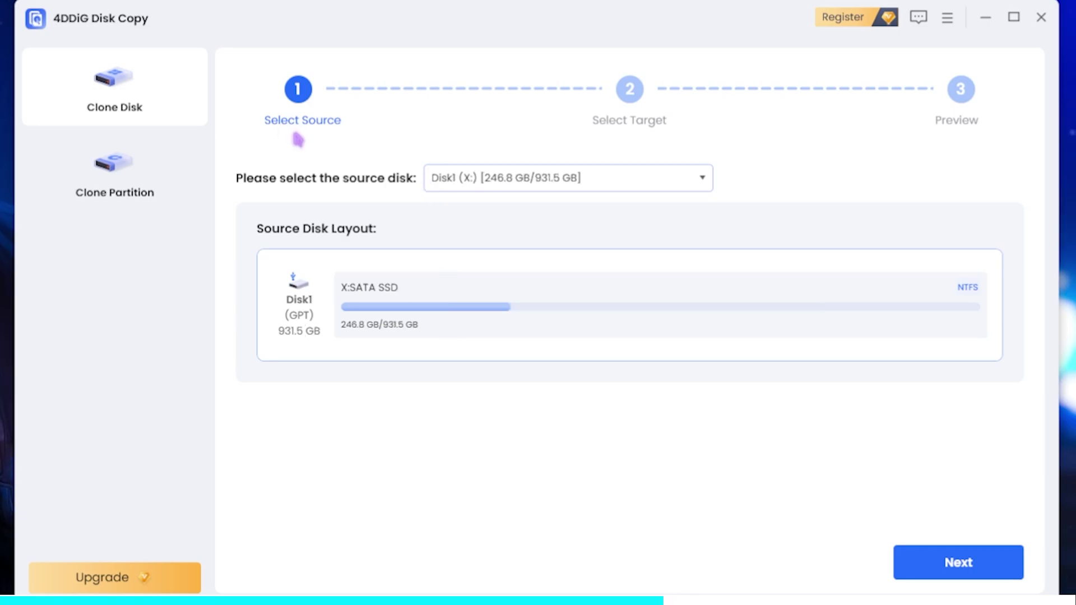
pyautogui.click(492, 177)
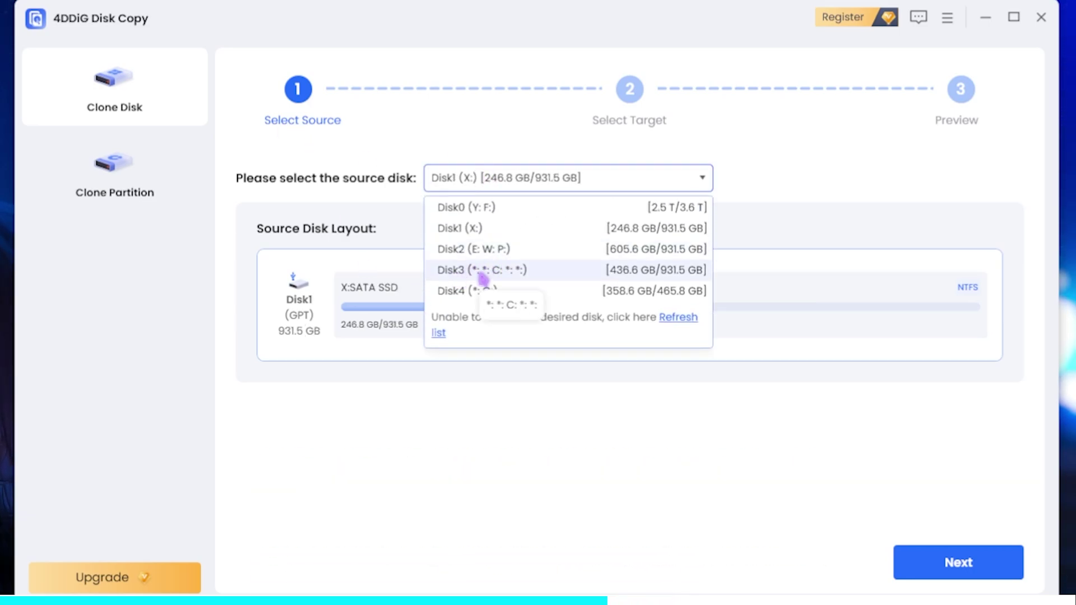
pyautogui.click(482, 271)
pyautogui.click(958, 572)
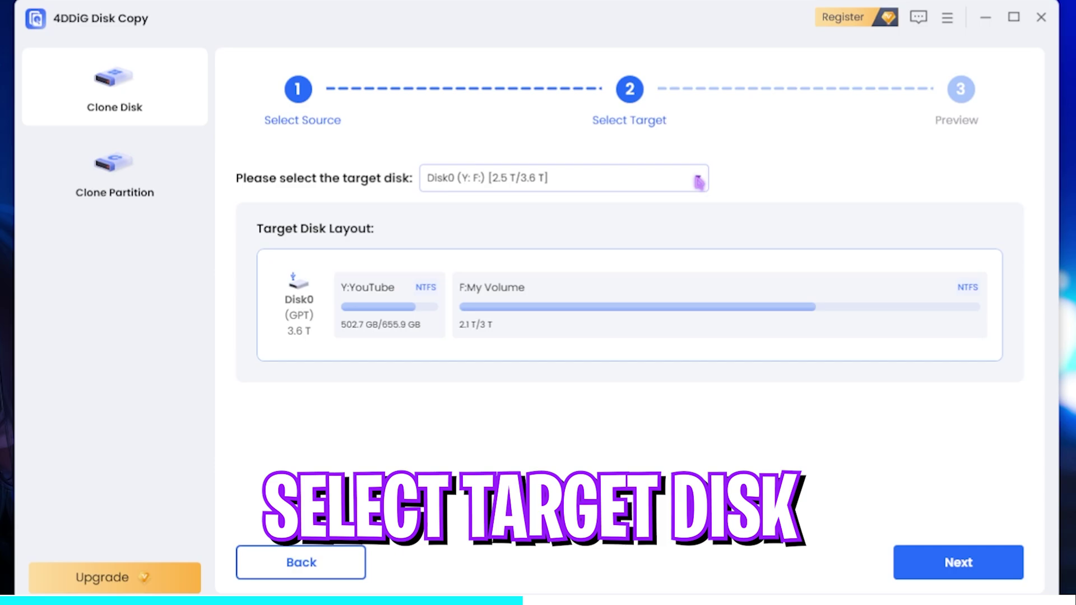
pyautogui.click(453, 184)
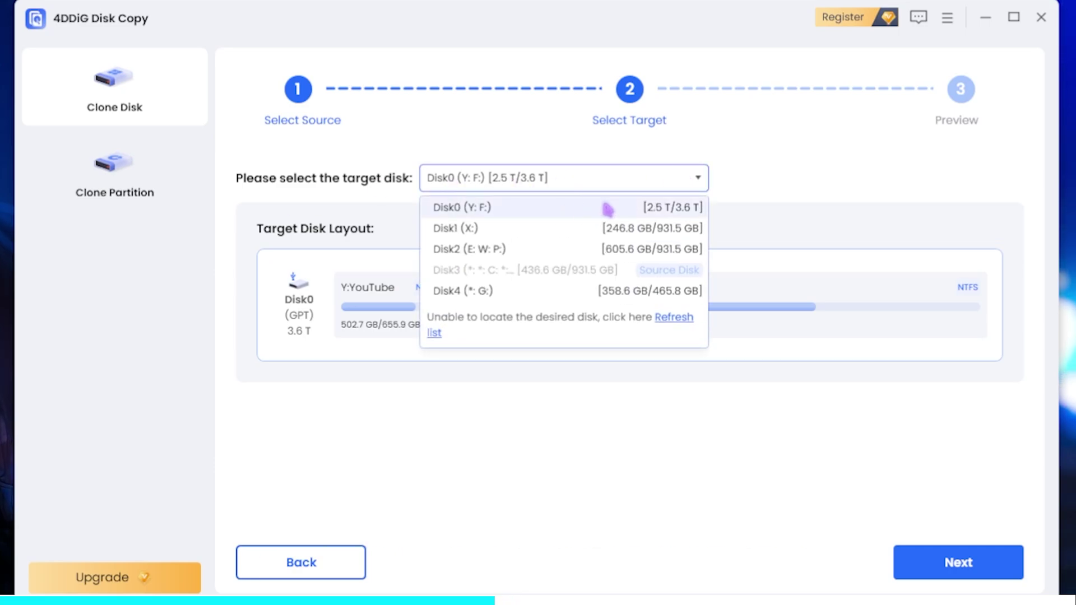
pyautogui.click(583, 212)
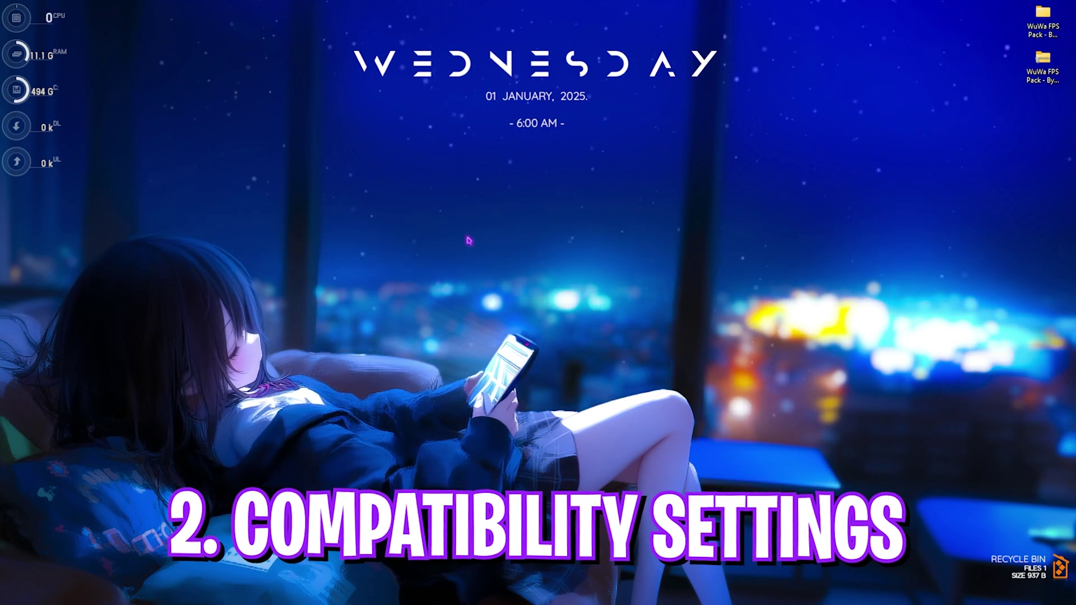
# In File Explorer, open the compatibility properties of Client-Win64-Shipping.exe in the game's Client\Binaries\Win64 folder
pyautogui.click(539, 592)
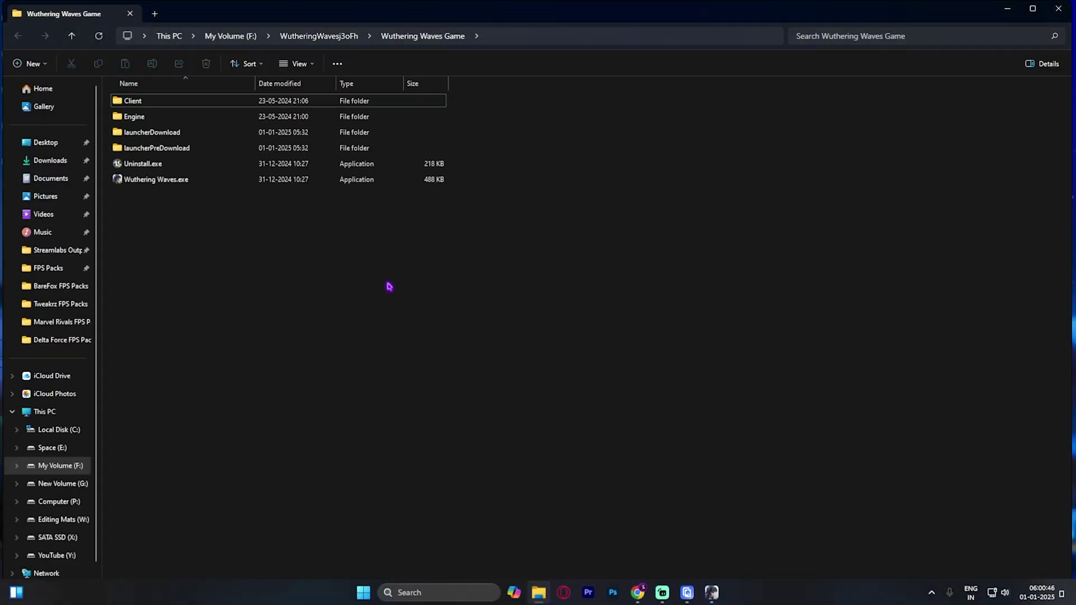
pyautogui.doubleClick(131, 97)
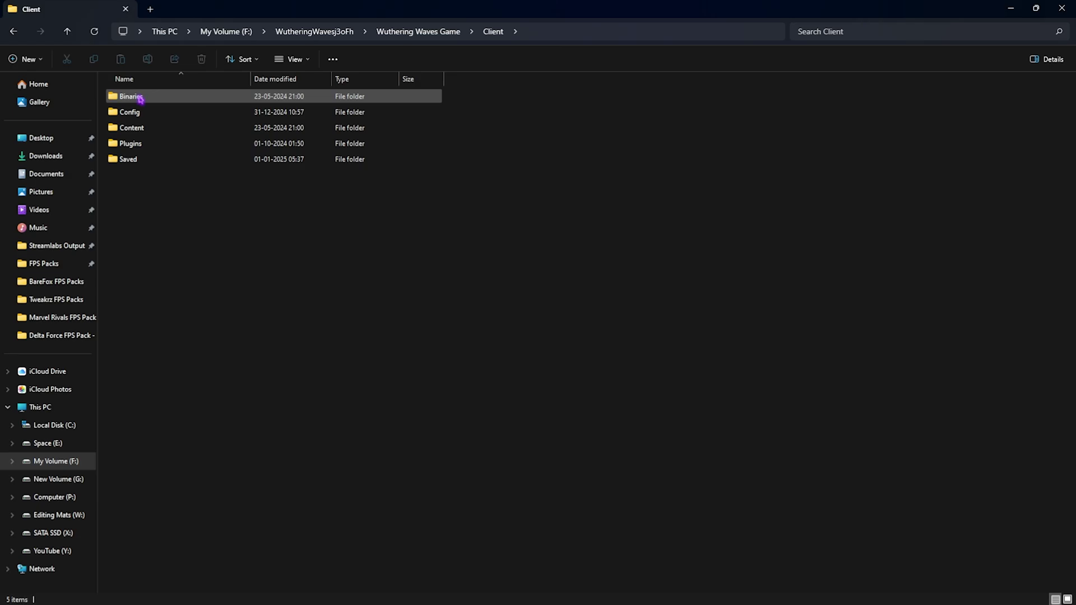
pyautogui.doubleClick(132, 97)
pyautogui.click(137, 223)
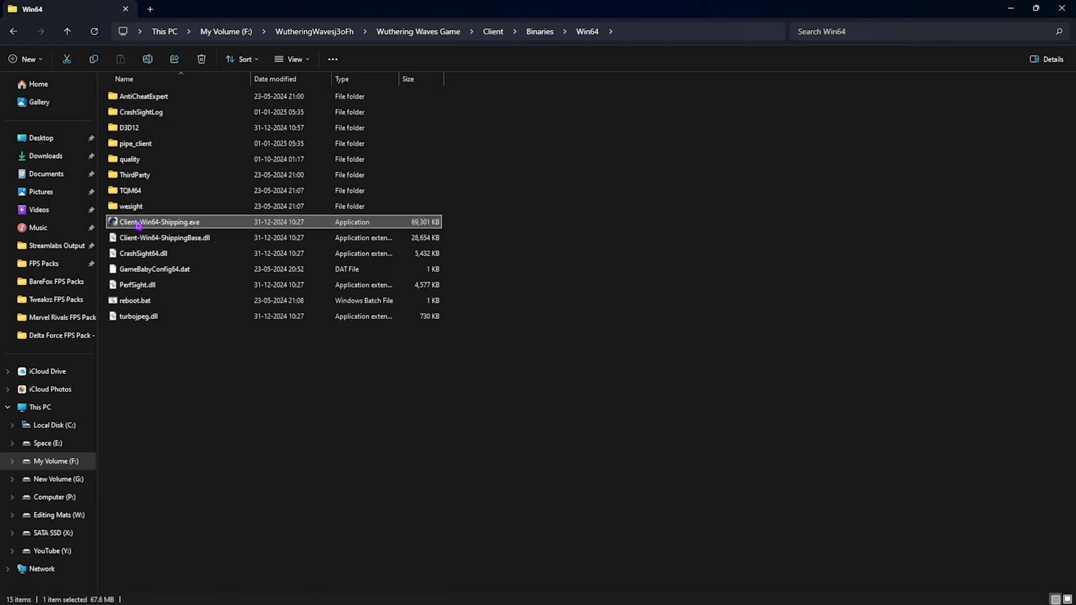
pyautogui.rightClick(162, 224)
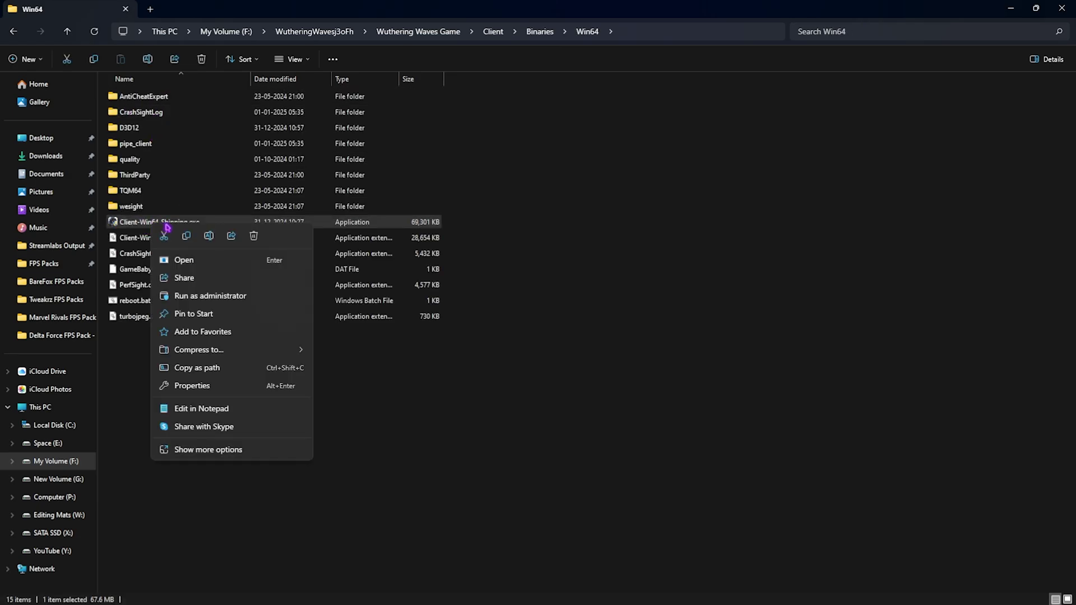
pyautogui.click(191, 385)
pyautogui.click(256, 260)
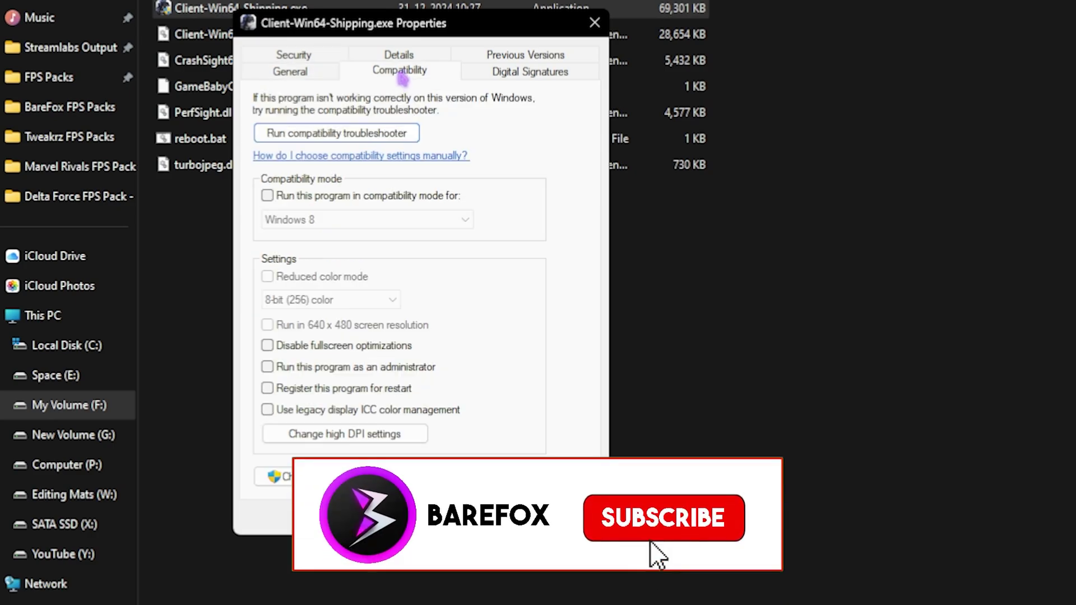
# Select Disable fullscreen optimizations for the executable, confirm its high DPI settings and close its properties
pyautogui.click(352, 348)
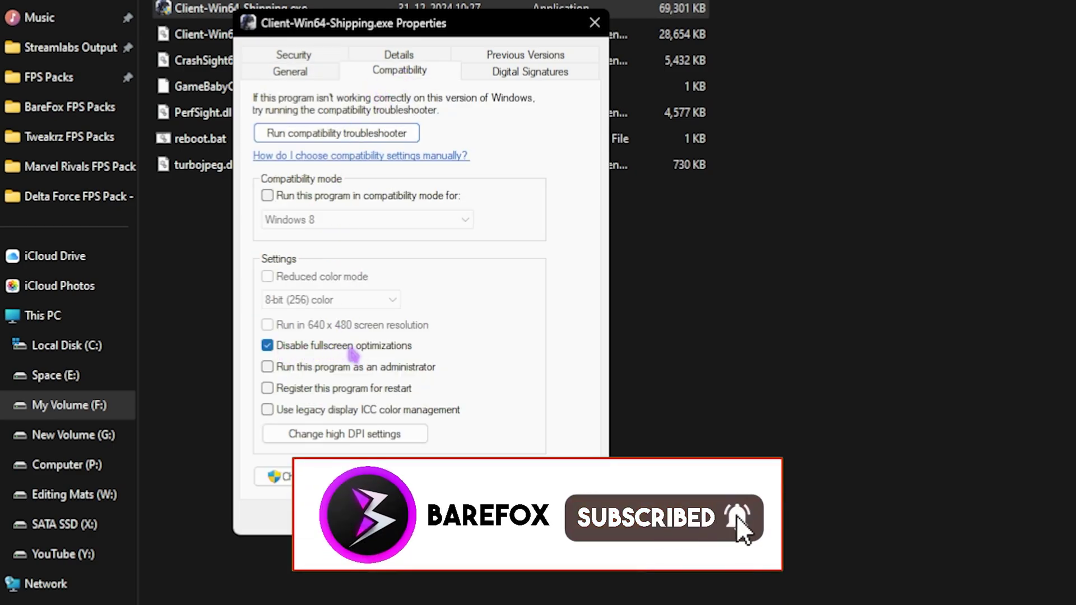
pyautogui.click(339, 439)
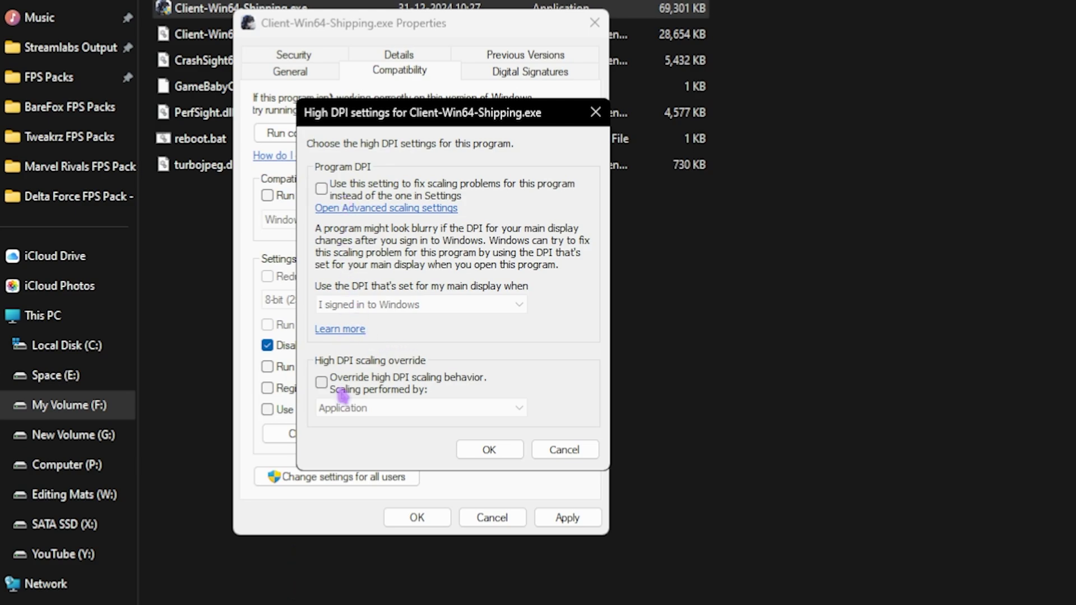
pyautogui.click(484, 455)
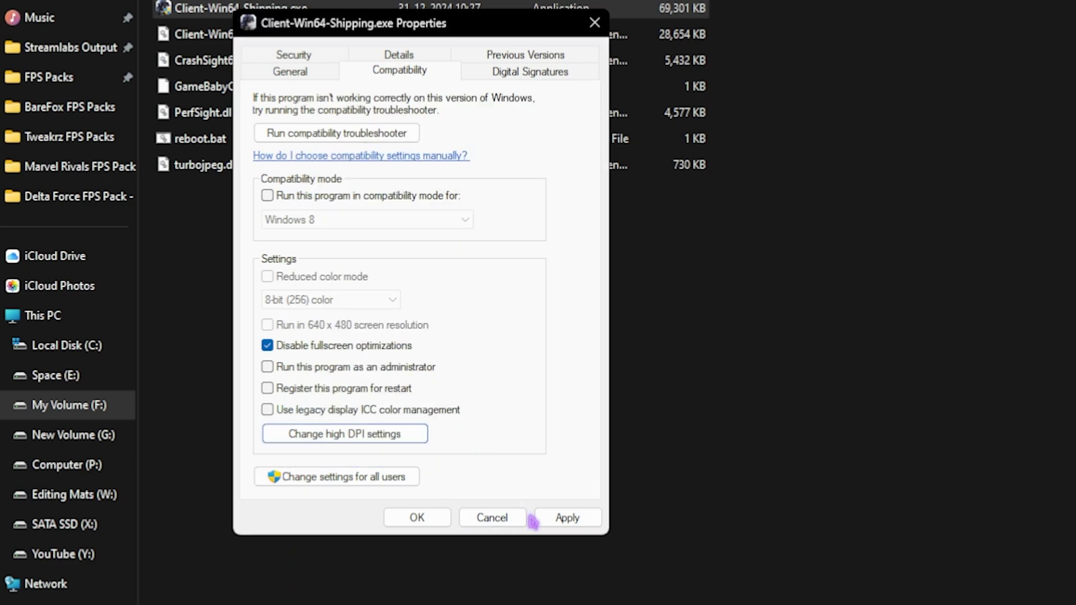
pyautogui.click(593, 31)
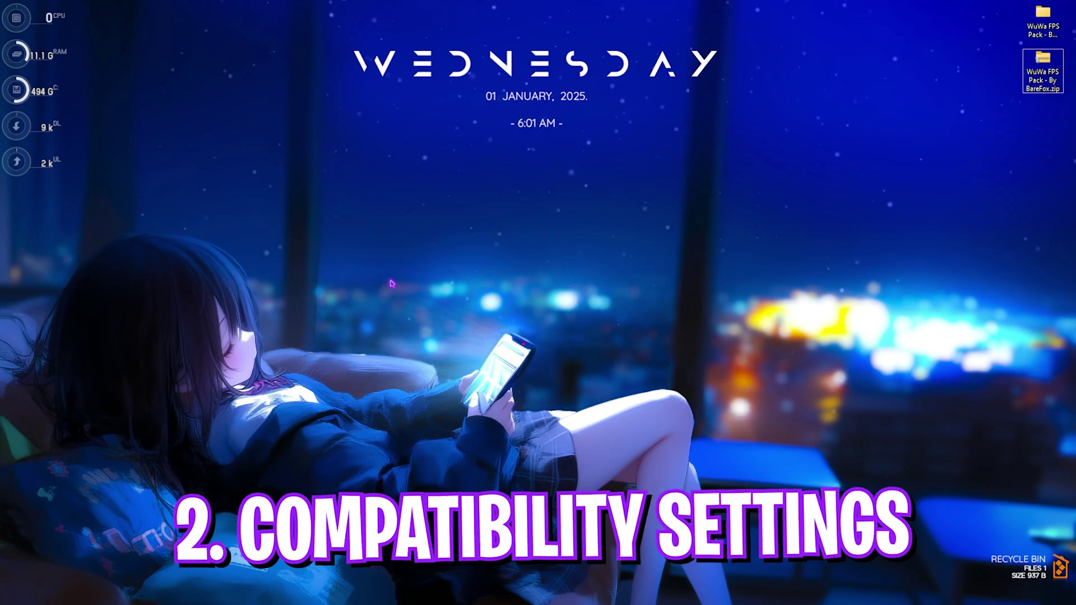
# Open the Windows Performance Options and bring up the virtual memory settings for the drives
pyautogui.press('super')
pyautogui.write('adobe Photoshop 2022j')
pyautogui.press('Return')
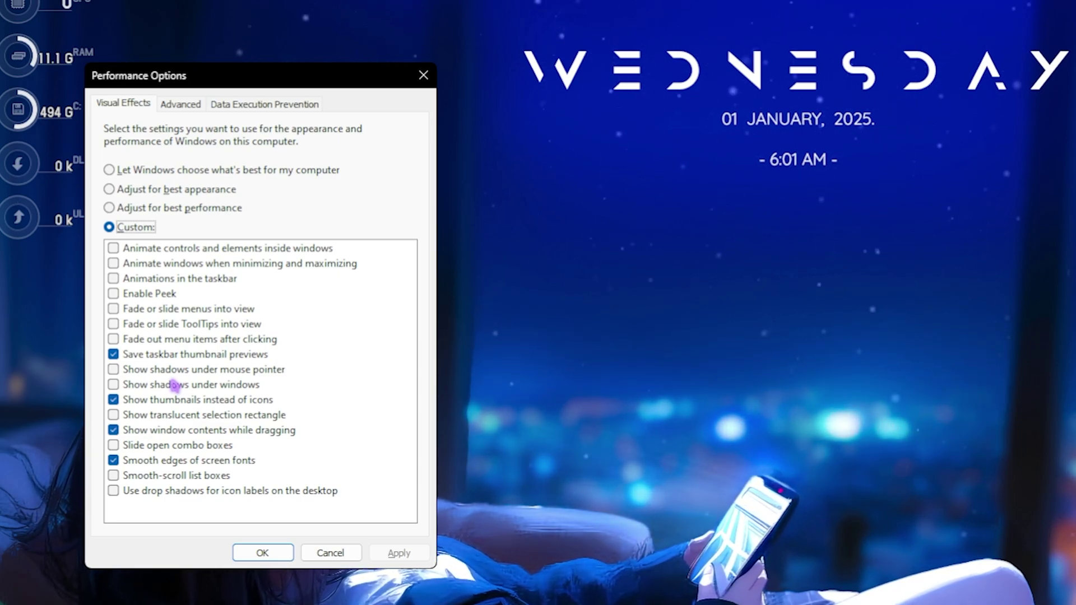
pyautogui.click(181, 106)
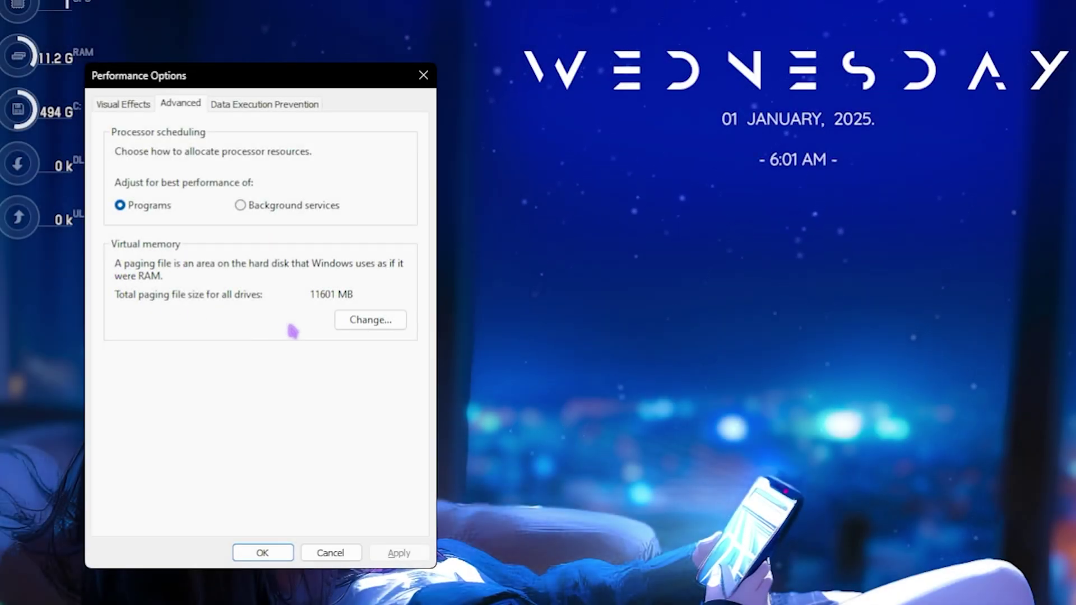
pyautogui.click(377, 323)
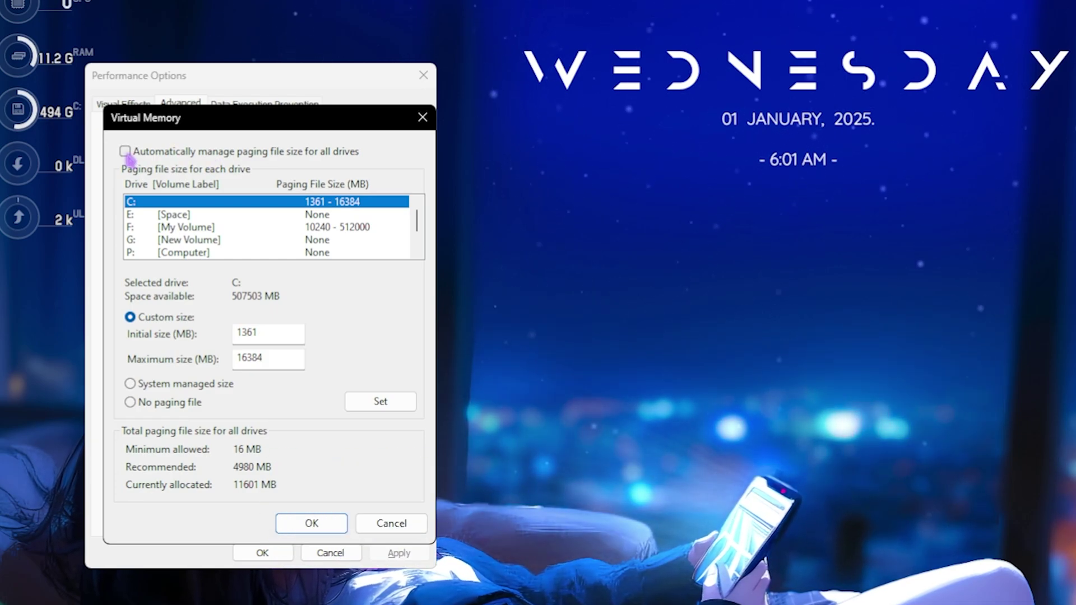
# Search Windows for Calculator and open it alongside the Virtual Memory dialog
pyautogui.press('super')
pyautogui.write('c')
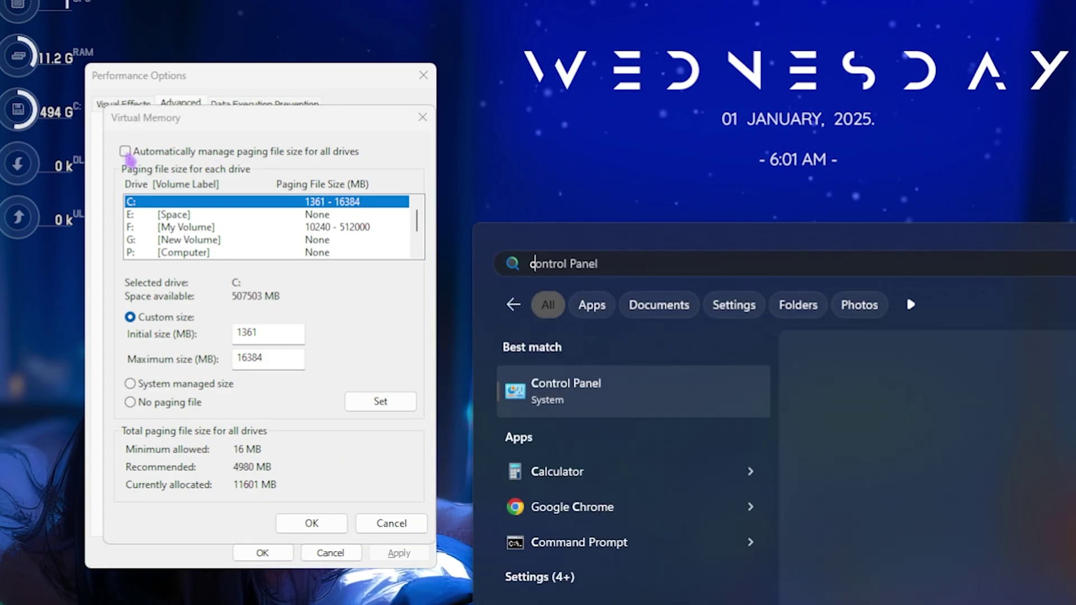
pyautogui.write('alculator')
pyautogui.press('Return')
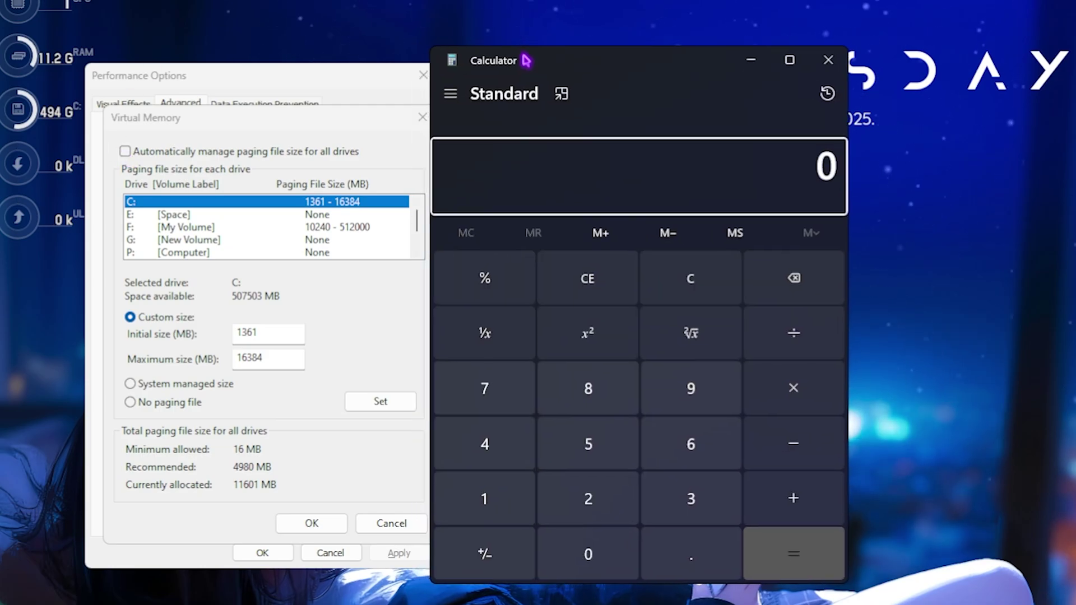
# Open System Information and look up the installed physical memory (RAM)
pyautogui.press('super')
pyautogui.write('system Information')
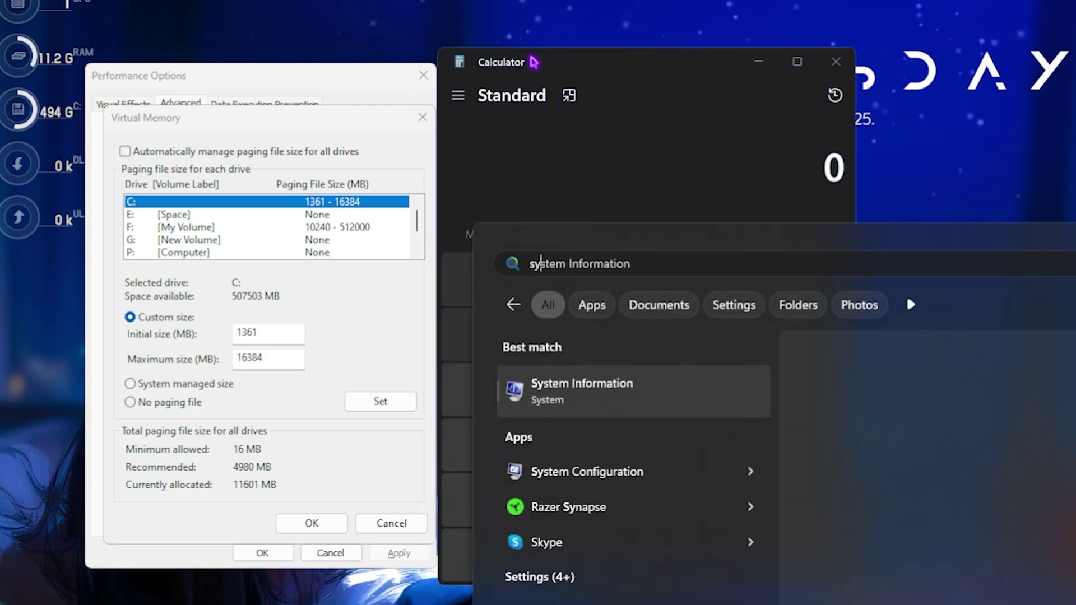
pyautogui.write('s')
pyautogui.press('Return')
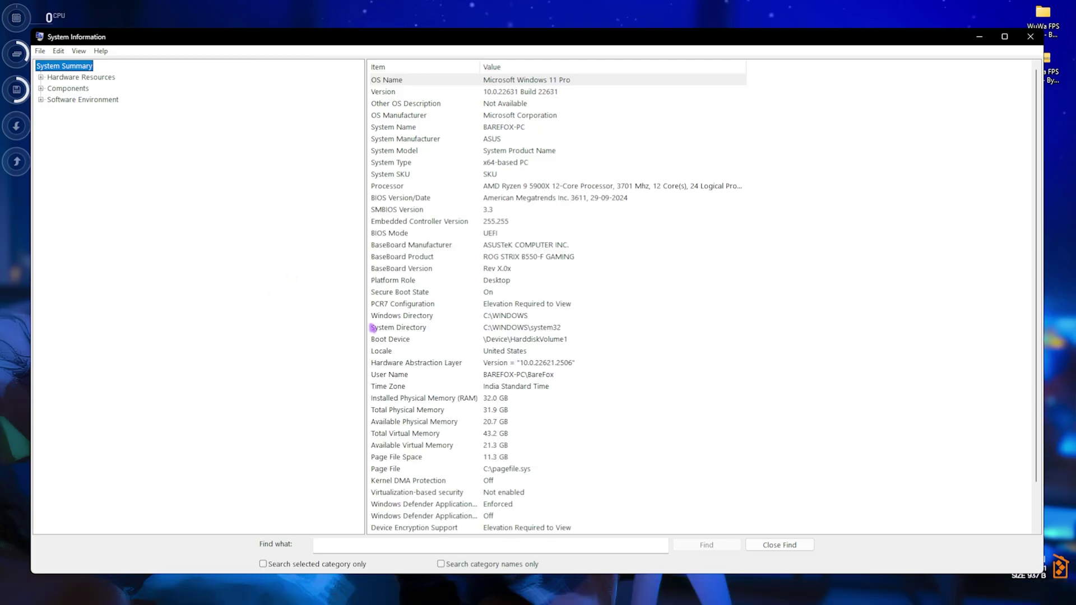
pyautogui.click(406, 399)
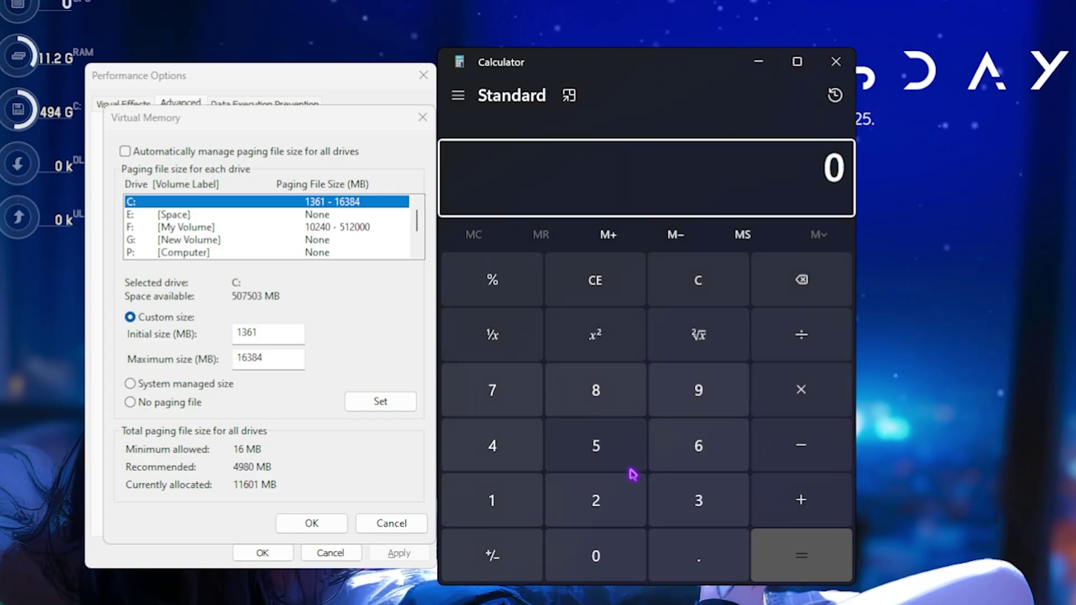
# Calculate 32 × 1024 in Calculator to convert the RAM size from GB to MB
pyautogui.write('32')
pyautogui.write('*1024=')
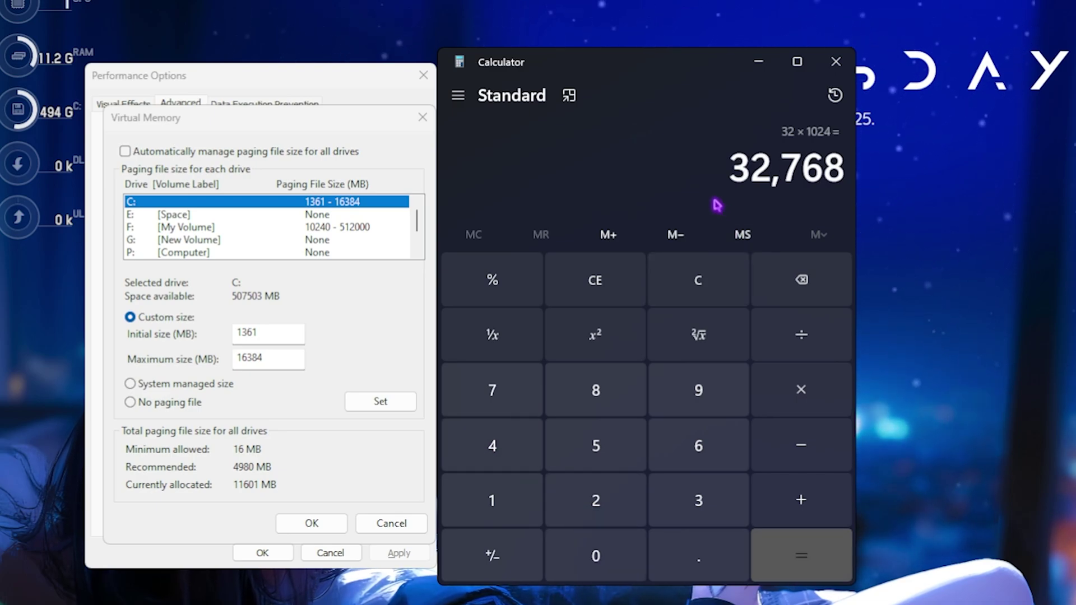
# Halve the RAM result in Calculator and apply 16384 MB as drive C:'s maximum paging file size, confirming the Performance Options
pyautogui.write('/2')
pyautogui.press('Return')
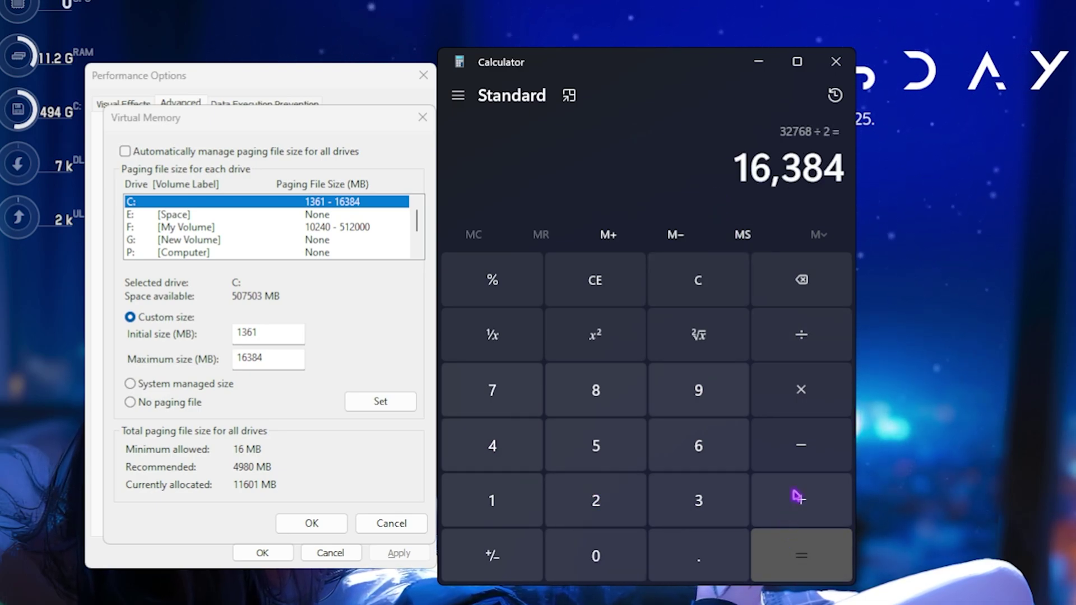
pyautogui.doubleClick(289, 361)
pyautogui.click(382, 400)
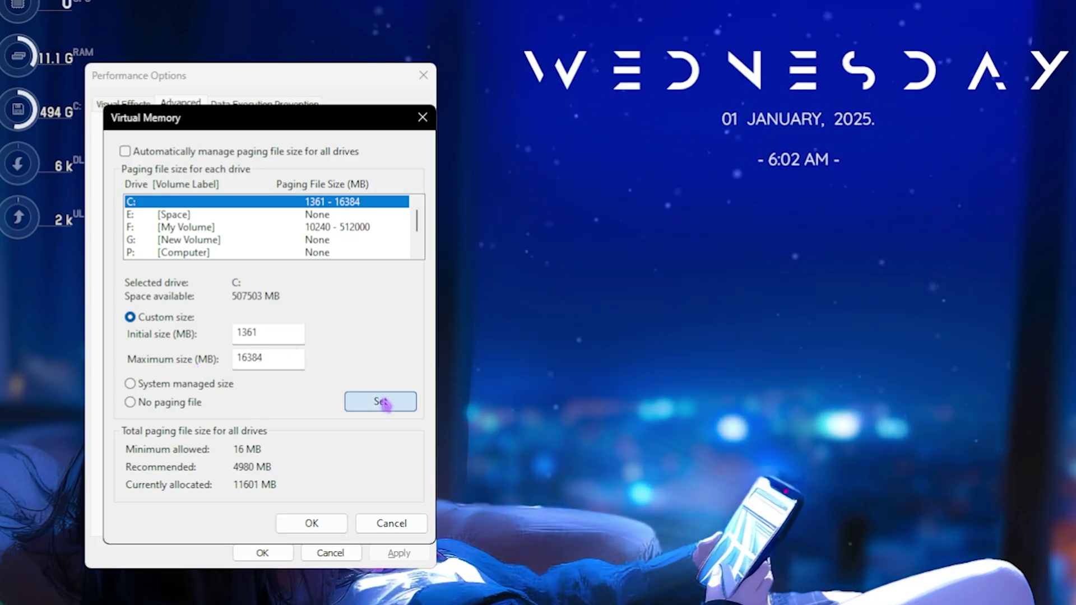
pyautogui.click(310, 523)
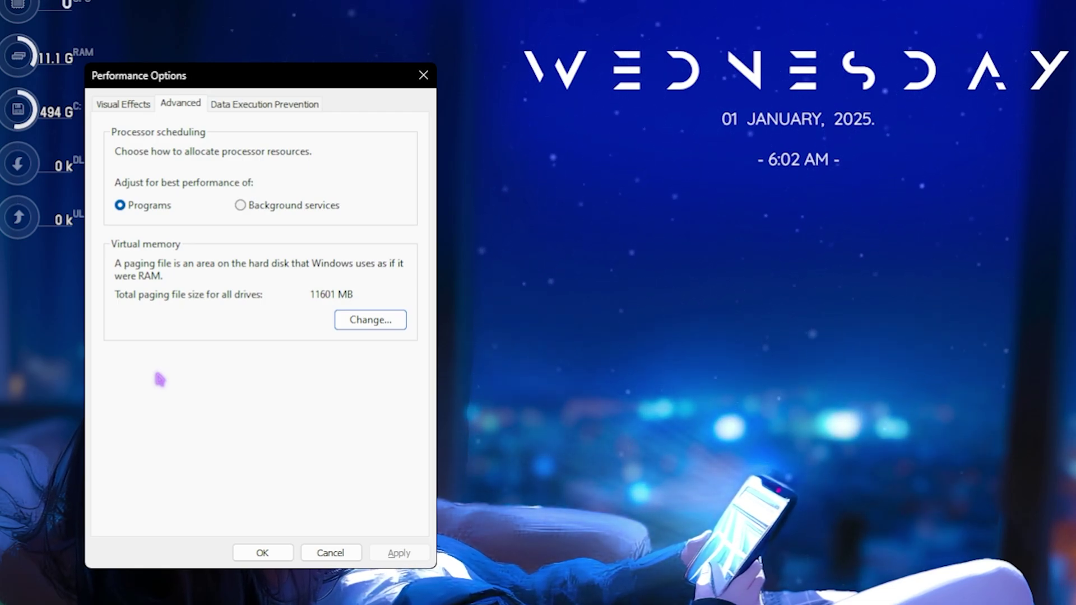
pyautogui.click(262, 553)
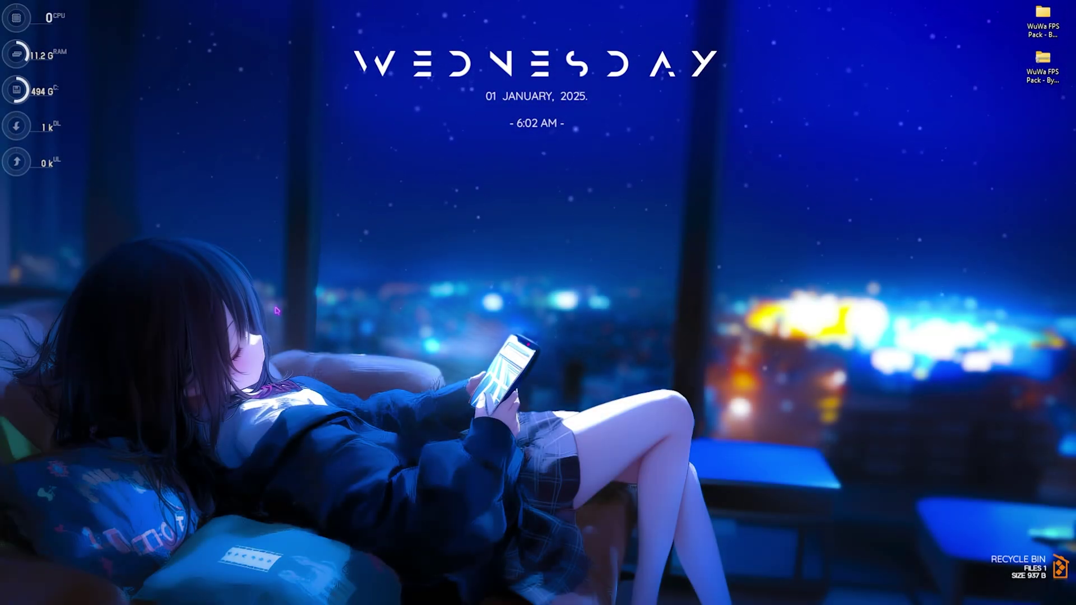
# Search Windows for "create a restore point" and start a new restore point with Local Disk (C:) selected
pyautogui.press('super')
pyautogui.write('create a restore point')
pyautogui.press('Return')
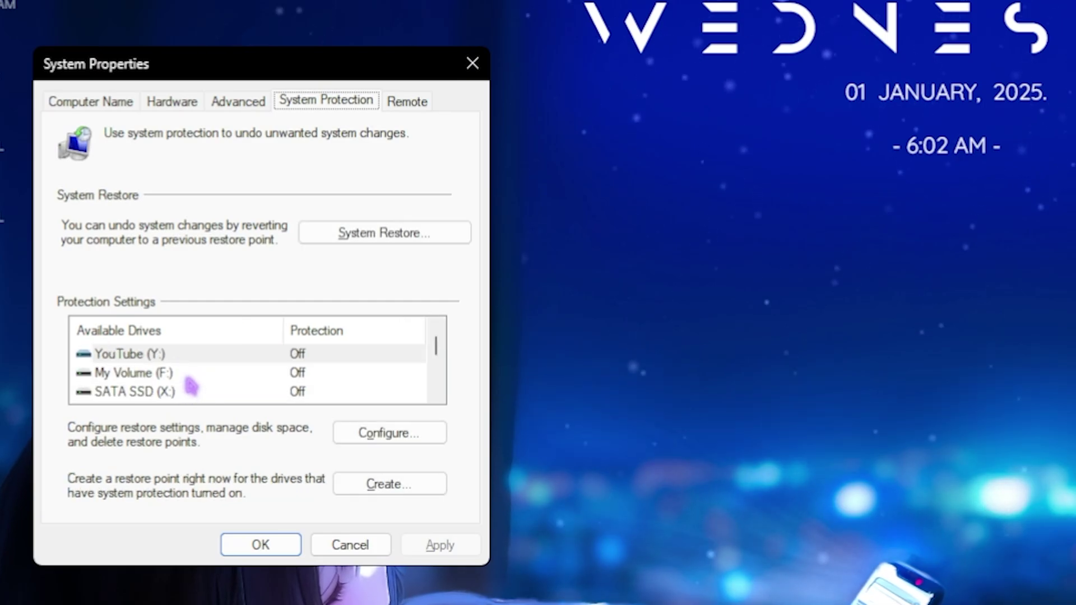
pyautogui.scroll(-1, 185, 381)
pyautogui.click(179, 392)
pyautogui.click(393, 481)
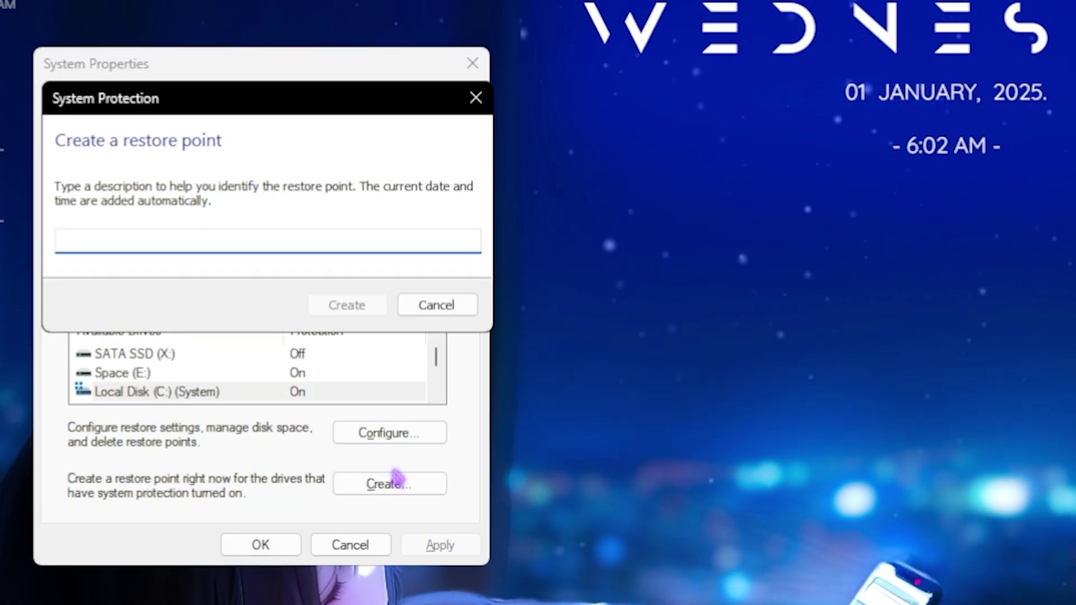
# Create the restore point with a description beginning with "Wu" and close System Properties
pyautogui.write('WyW')
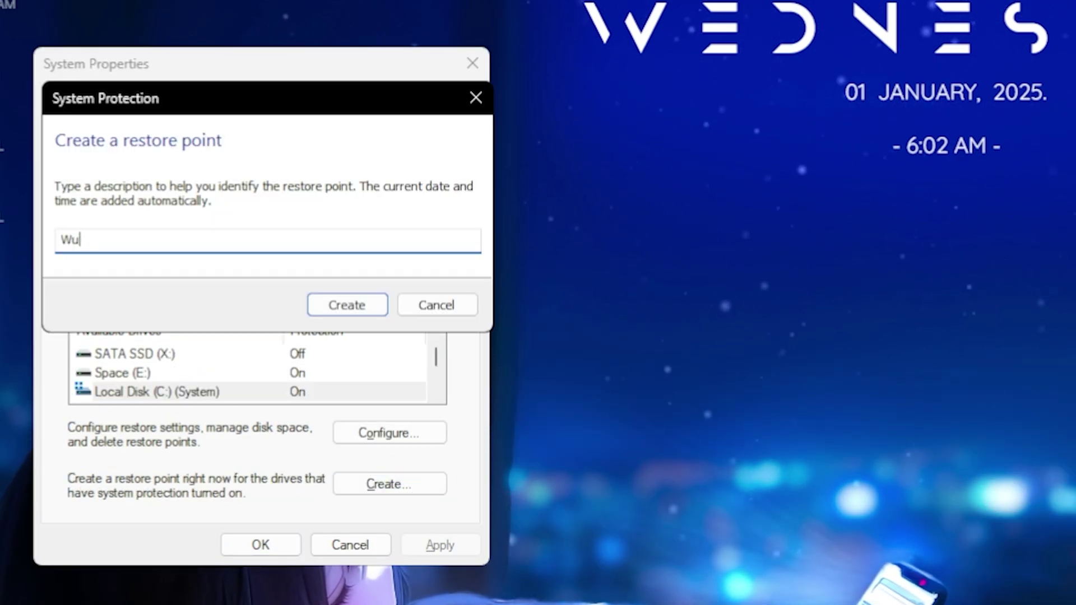
pyautogui.write('a')
pyautogui.press('Return')
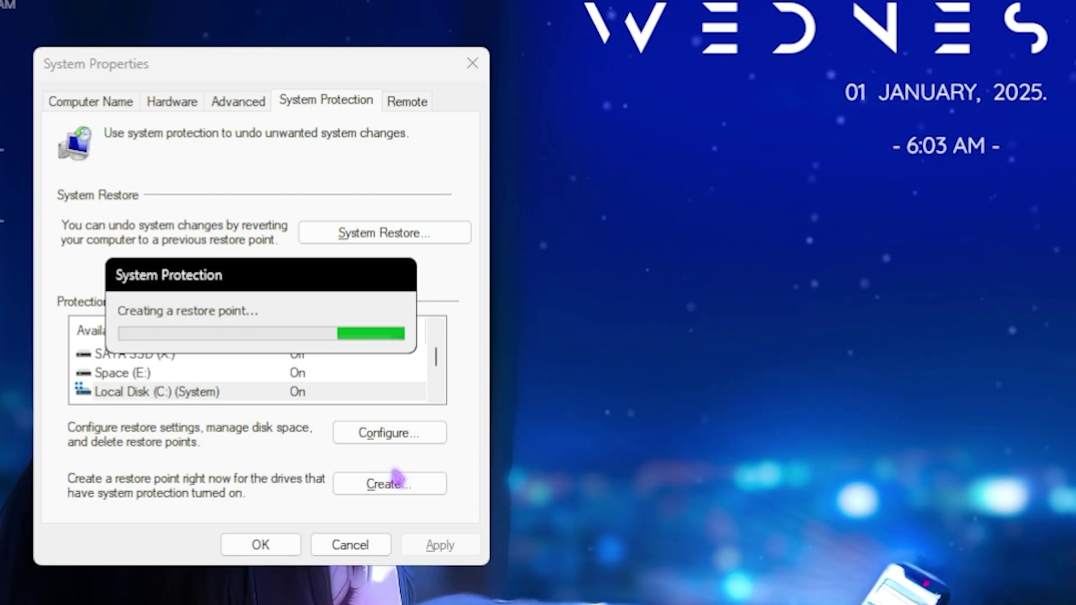
pyautogui.click(414, 327)
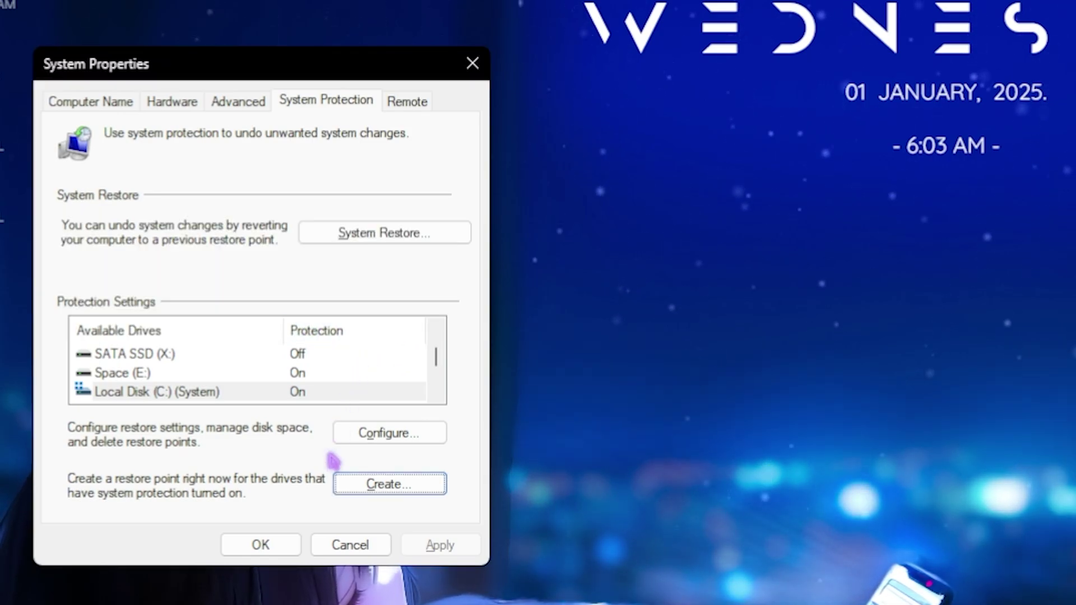
pyautogui.click(274, 545)
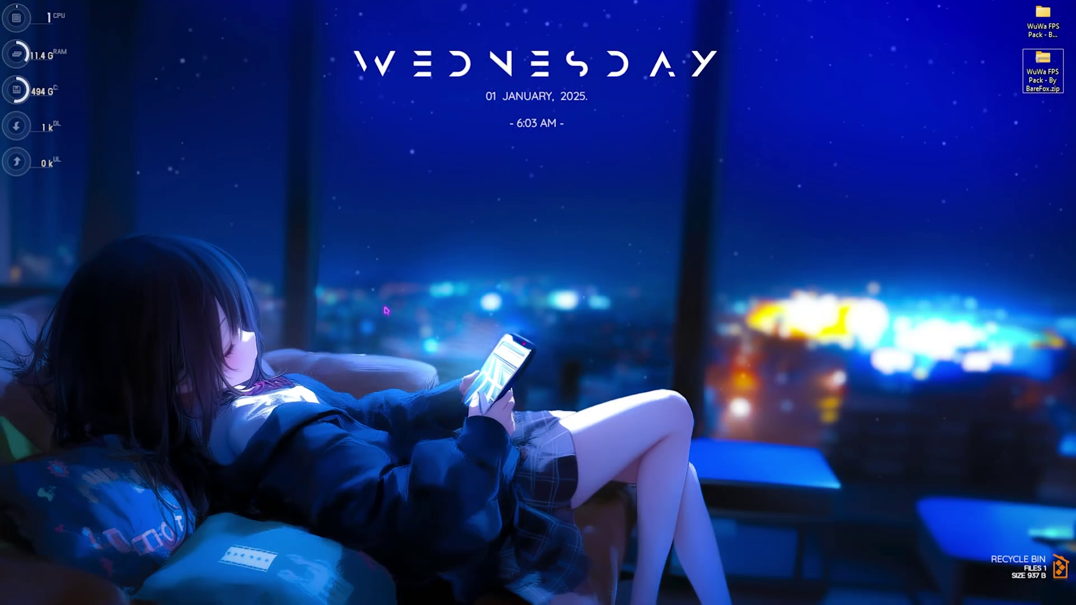
# Open the extracted WuWa FPS Pack folder on the desktop and examine the AMD and INTEL files in 1- CPU Priority
pyautogui.click(1052, 23)
pyautogui.doubleClick(1051, 23)
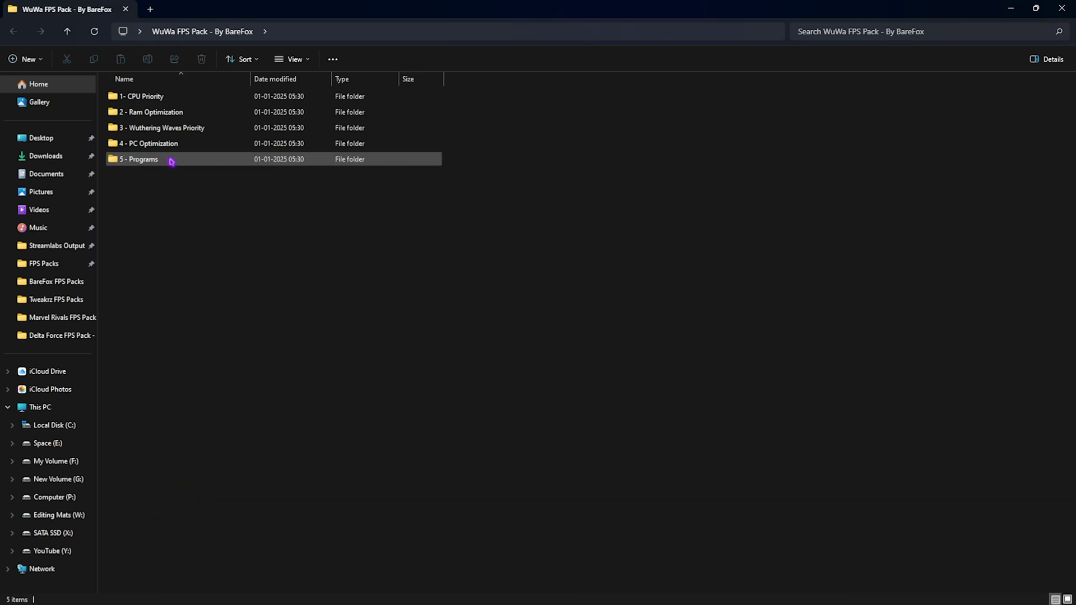
pyautogui.doubleClick(158, 97)
pyautogui.doubleClick(190, 99)
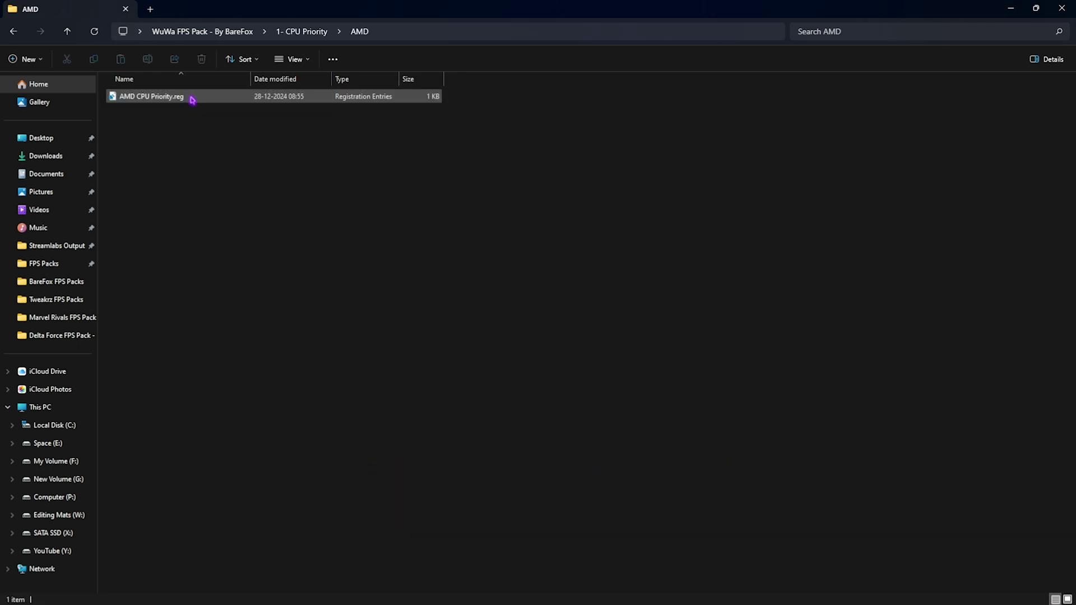
pyautogui.click(291, 32)
pyautogui.doubleClick(151, 97)
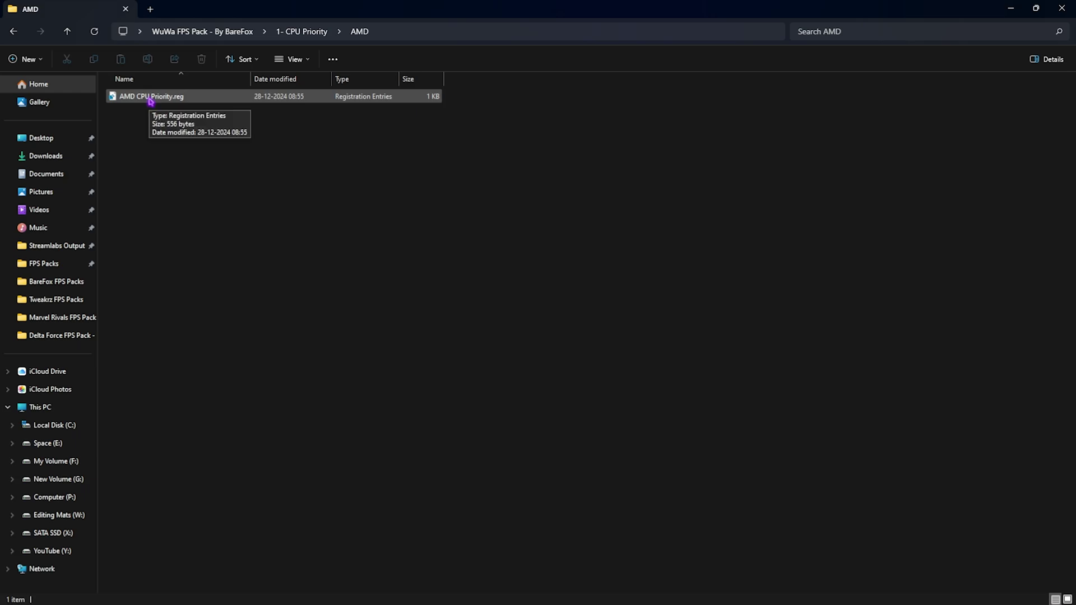
pyautogui.click(302, 33)
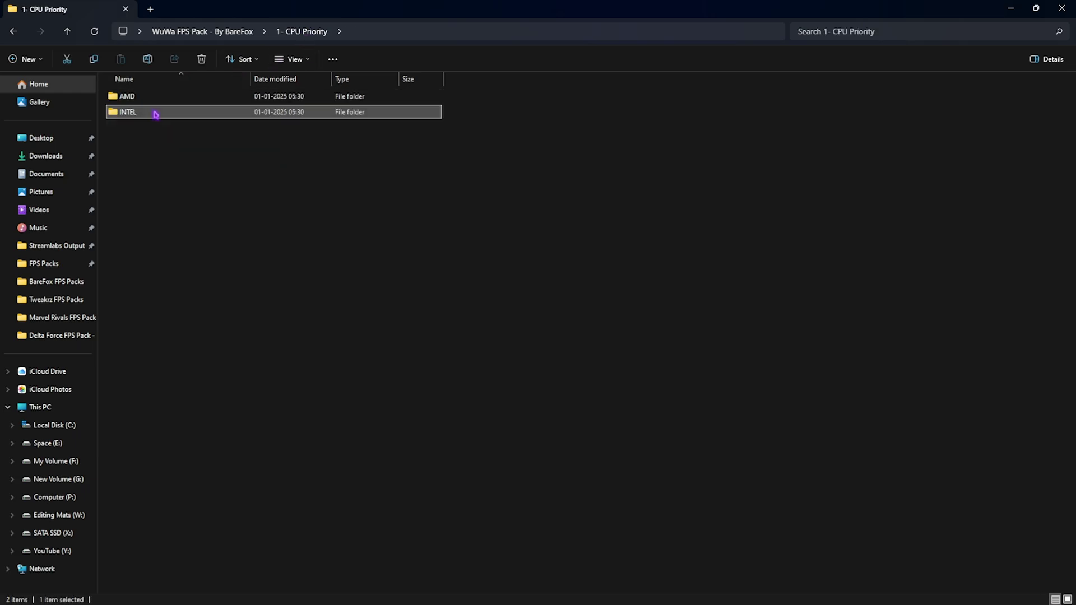
pyautogui.doubleClick(153, 111)
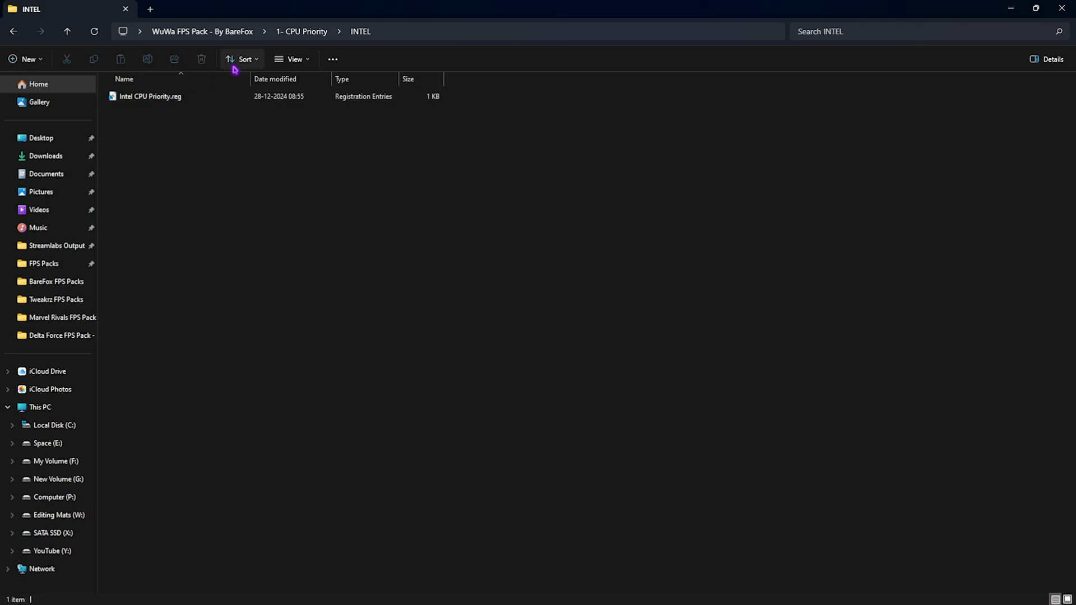
# Open the 2 - Ram Optimization folder and select 32GB Ram.reg among the registry files
pyautogui.click(201, 31)
pyautogui.click(155, 113)
pyautogui.doubleClick(155, 114)
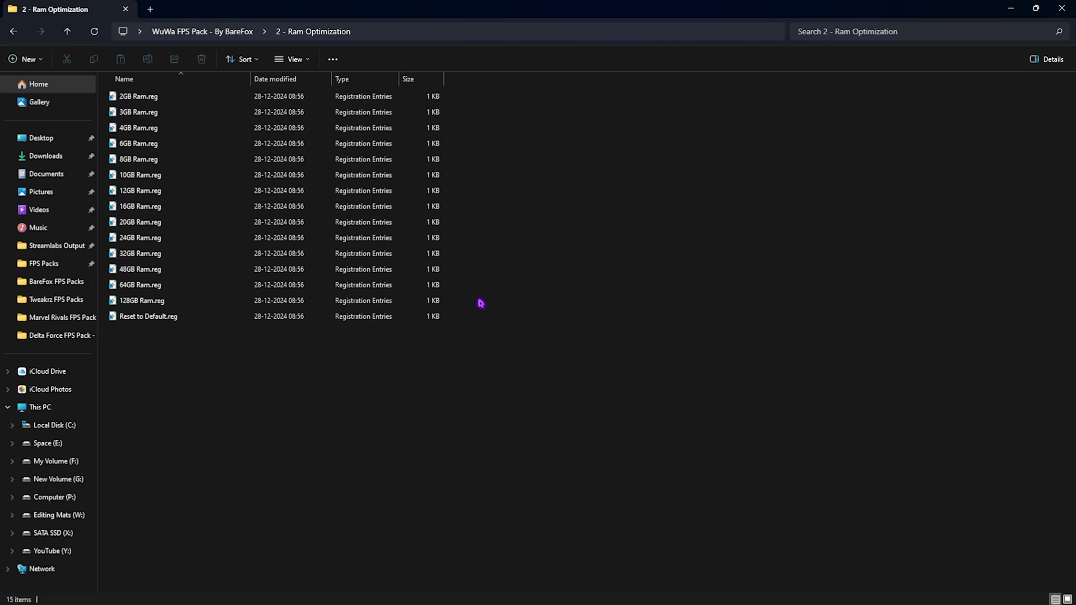
pyautogui.moveTo(480, 301); pyautogui.dragTo(434, 104)
pyautogui.click(521, 150)
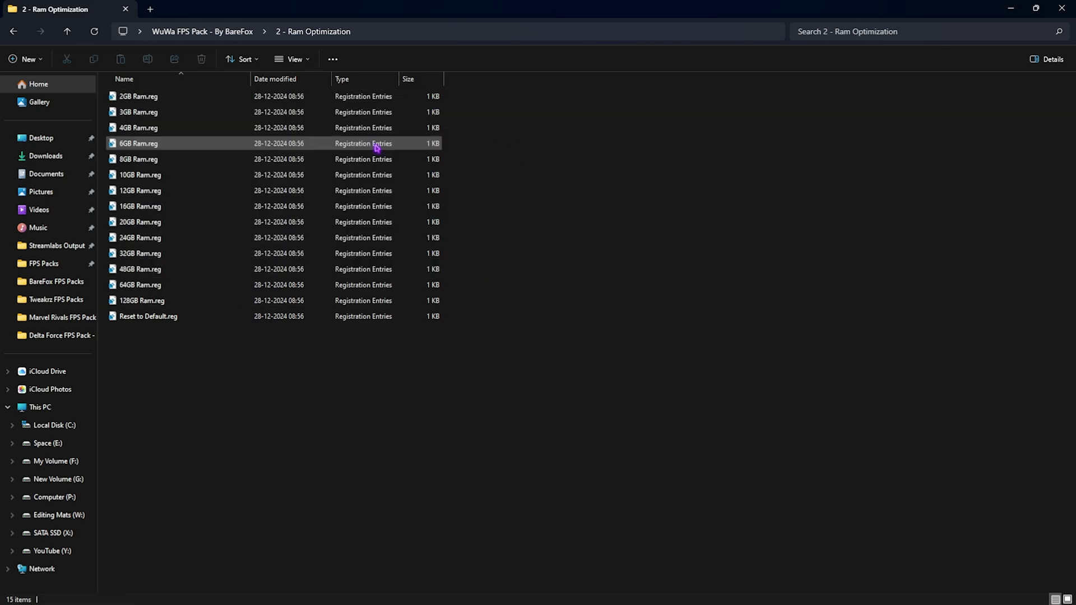
pyautogui.click(133, 257)
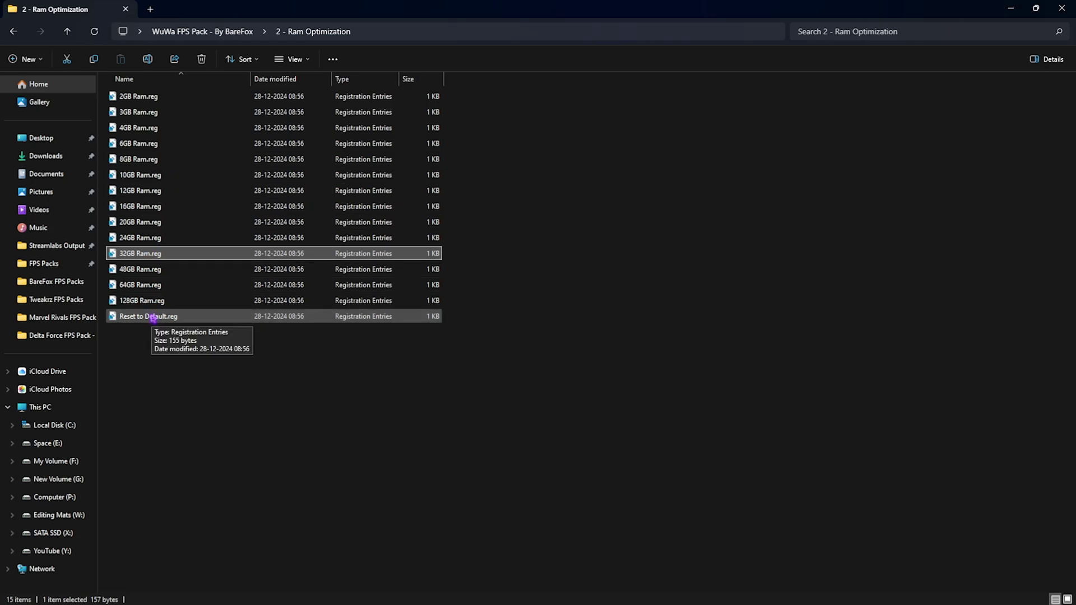
# Review the registry files in the 3 - Wuthering Waves Priority folder and return to the pack's main folder
pyautogui.hotkey('alt', 'Up')
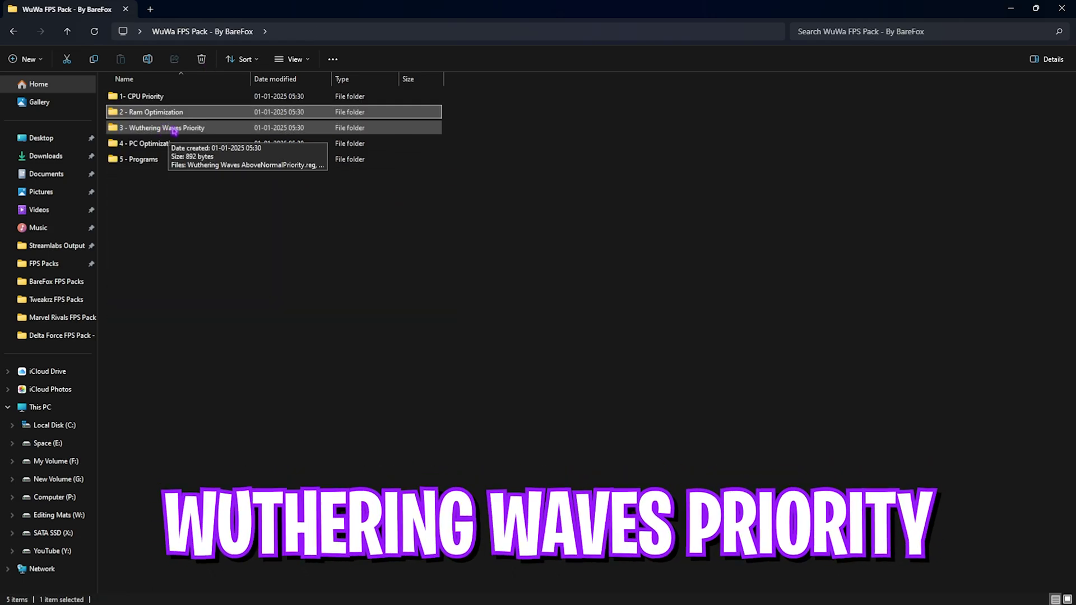
pyautogui.doubleClick(173, 129)
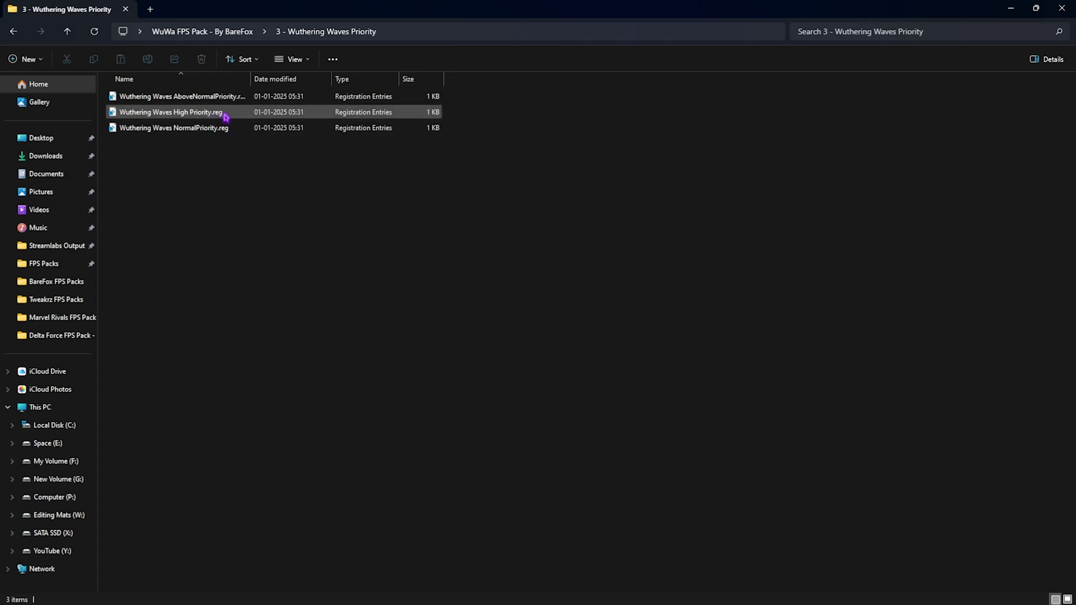
pyautogui.hotkey('alt', 'Left')
# Open the 4 - PC Optimization folder and review the bcdedit commands of BCD Tweaks.cmd in Notepad
pyautogui.doubleClick(121, 145)
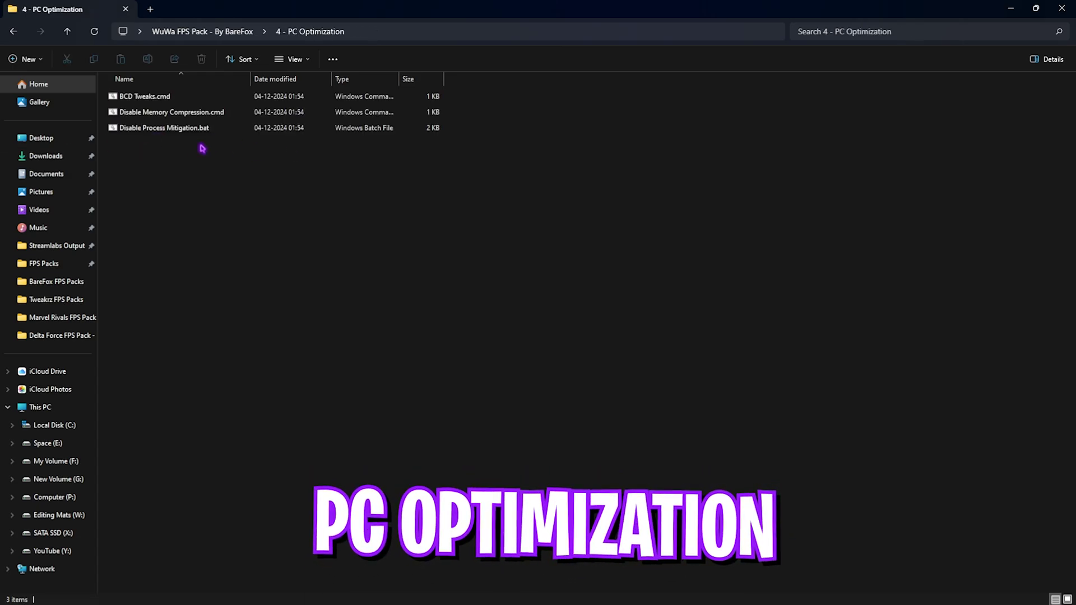
pyautogui.moveTo(216, 160); pyautogui.dragTo(186, 177)
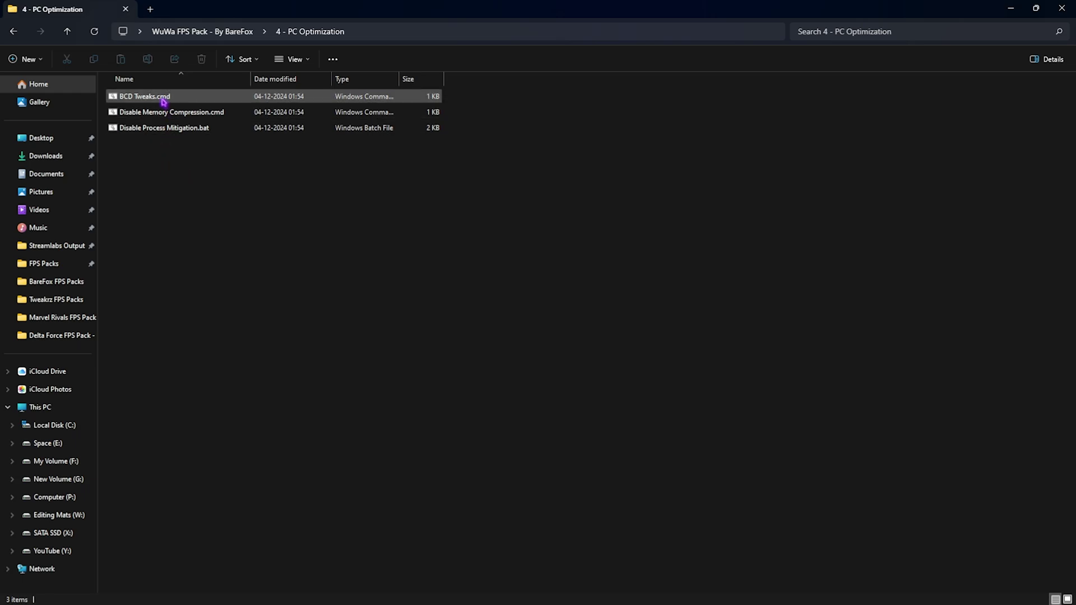
pyautogui.click(159, 100)
pyautogui.rightClick(157, 99)
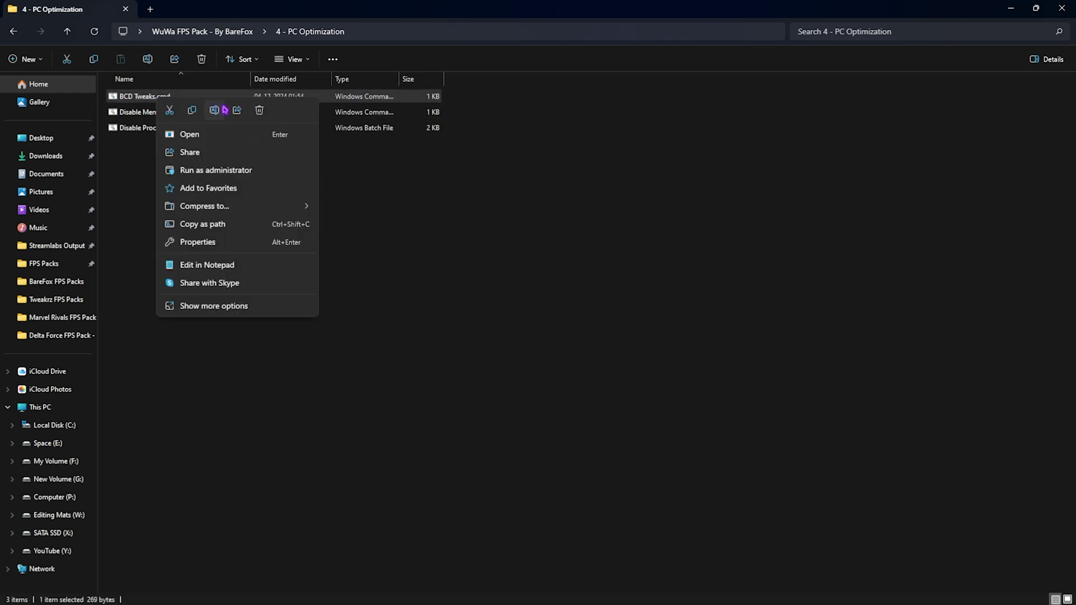
pyautogui.click(208, 265)
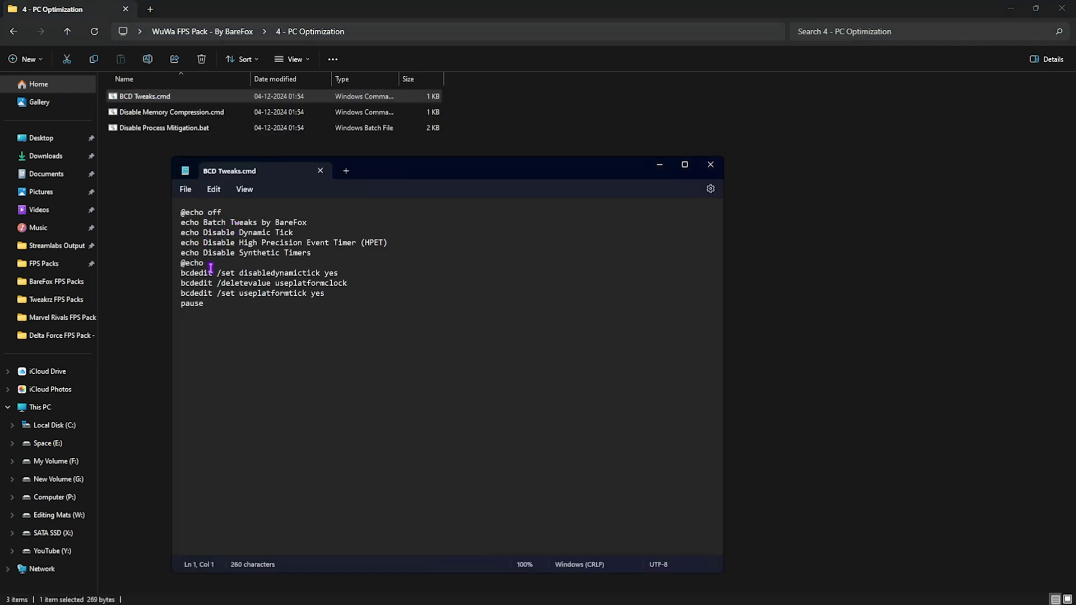
pyautogui.moveTo(183, 273); pyautogui.dragTo(336, 293)
pyautogui.click(336, 293)
pyautogui.click(319, 171)
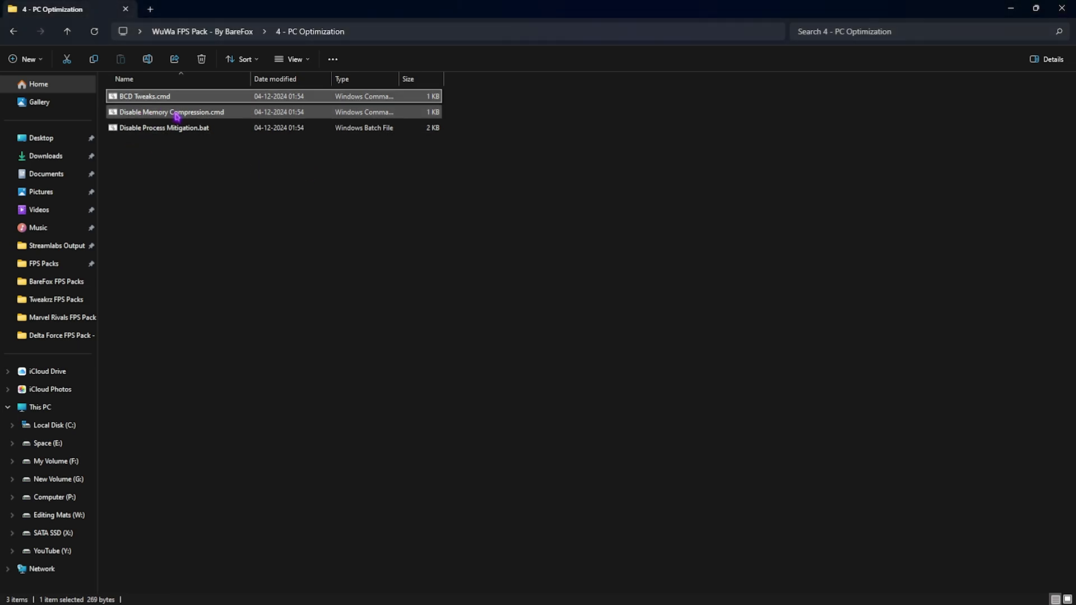
pyautogui.rightClick(181, 101)
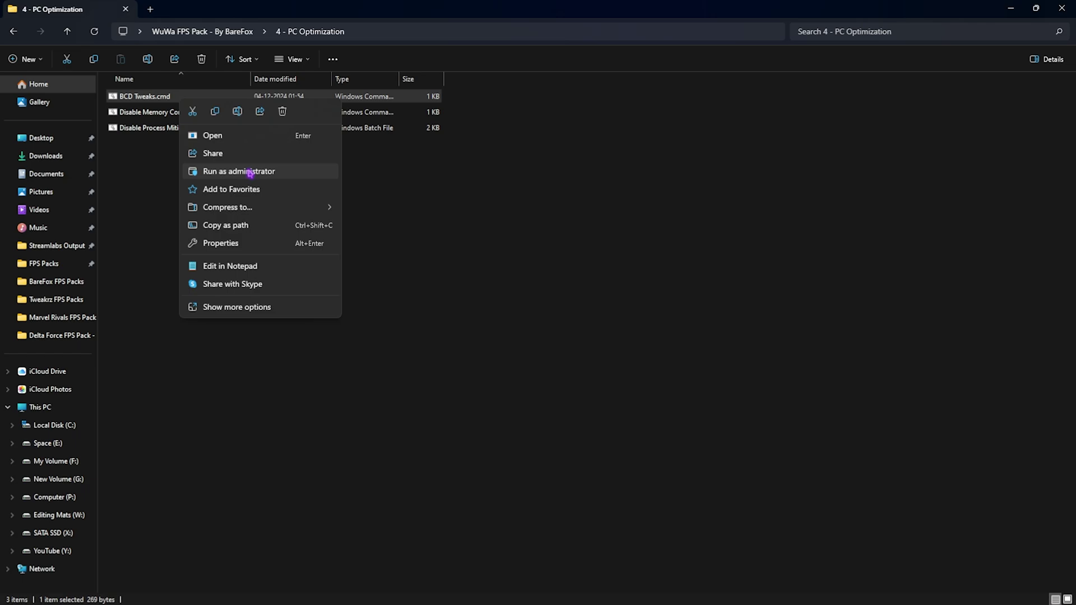
pyautogui.click(136, 169)
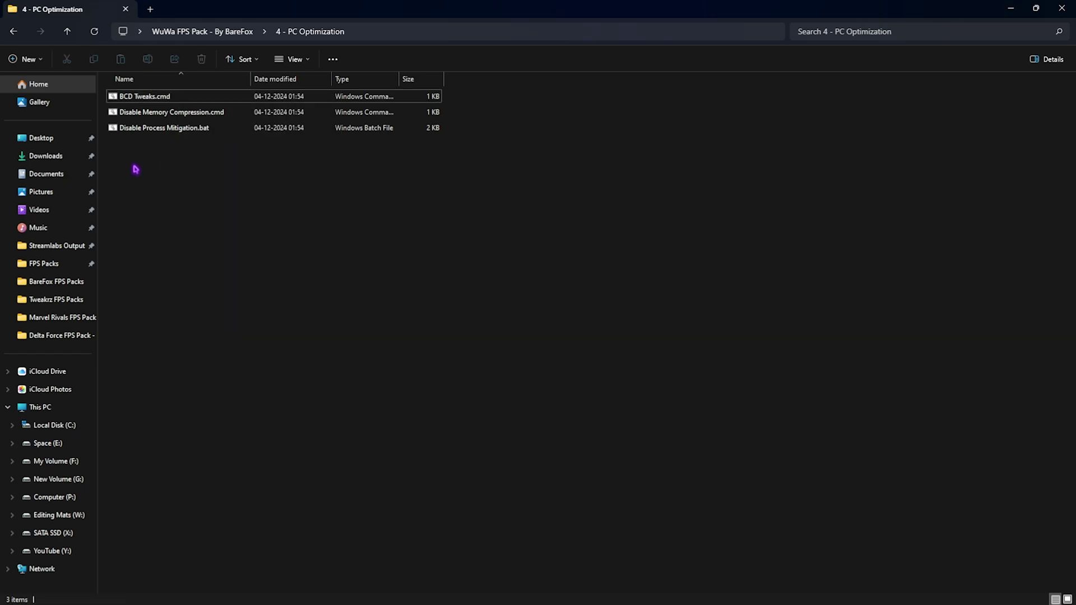
# Review the contents of Disable Memory Compression.cmd in Notepad and close it
pyautogui.rightClick(161, 117)
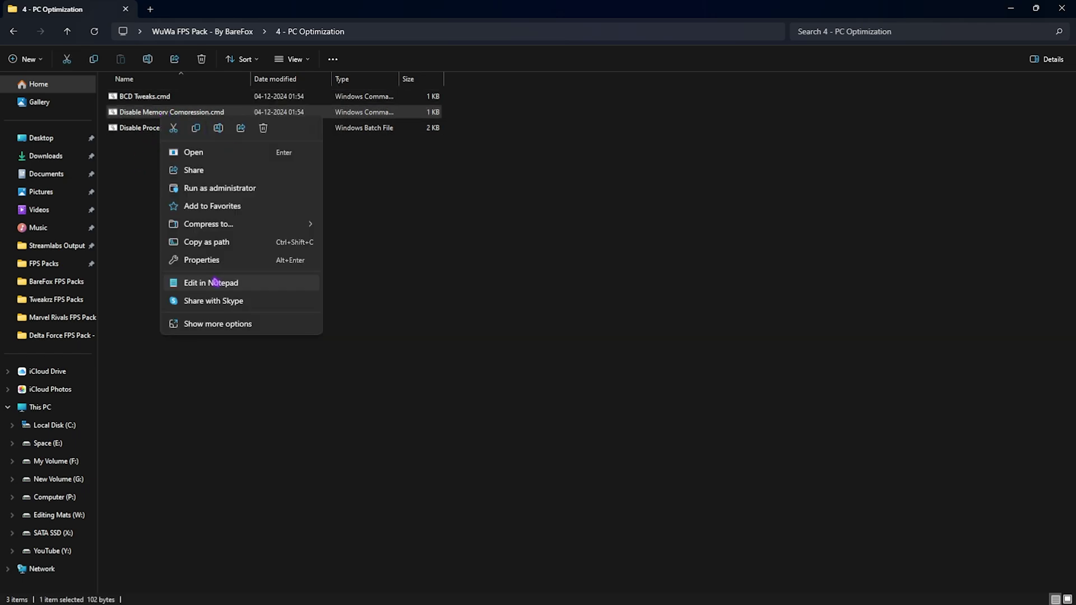
pyautogui.click(209, 281)
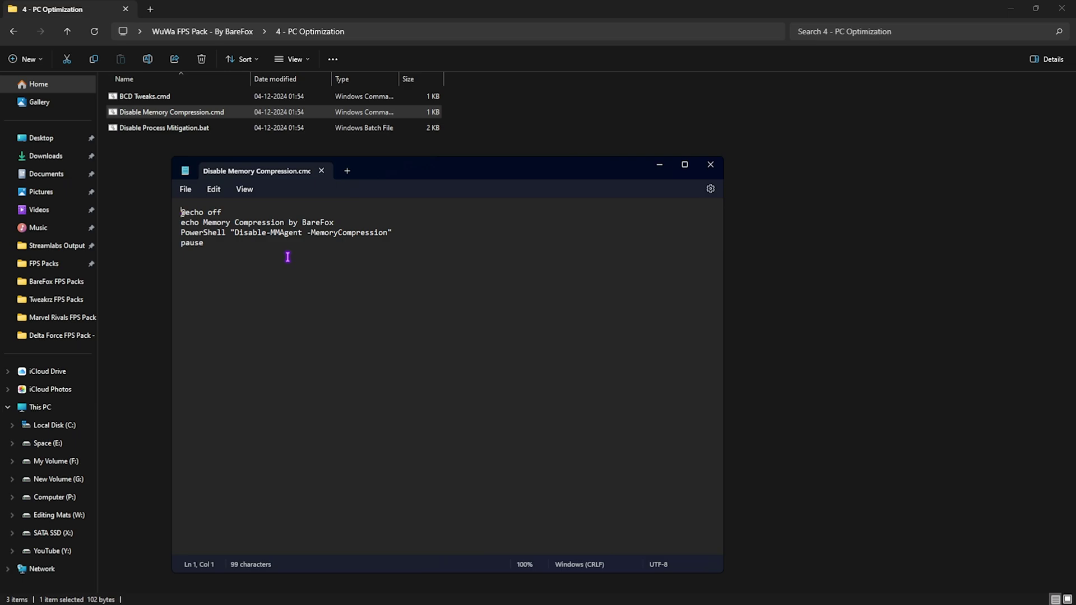
pyautogui.hotkey('alt', 'F4')
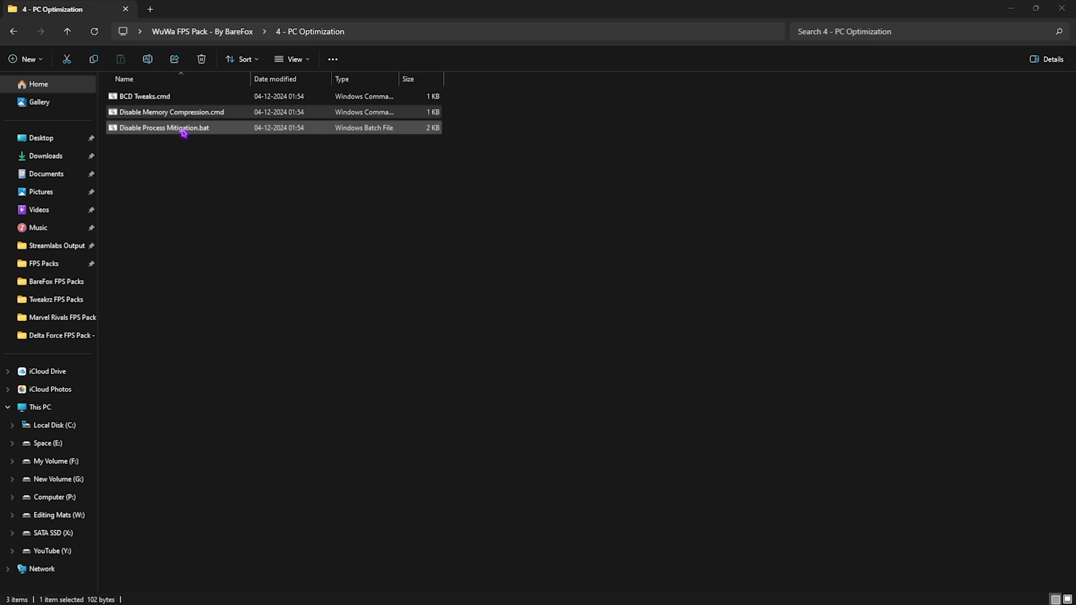
# Review the PowerShell process mitigation command of Disable Process Mitigation.bat in Notepad and close the file
pyautogui.rightClick(180, 131)
pyautogui.click(237, 298)
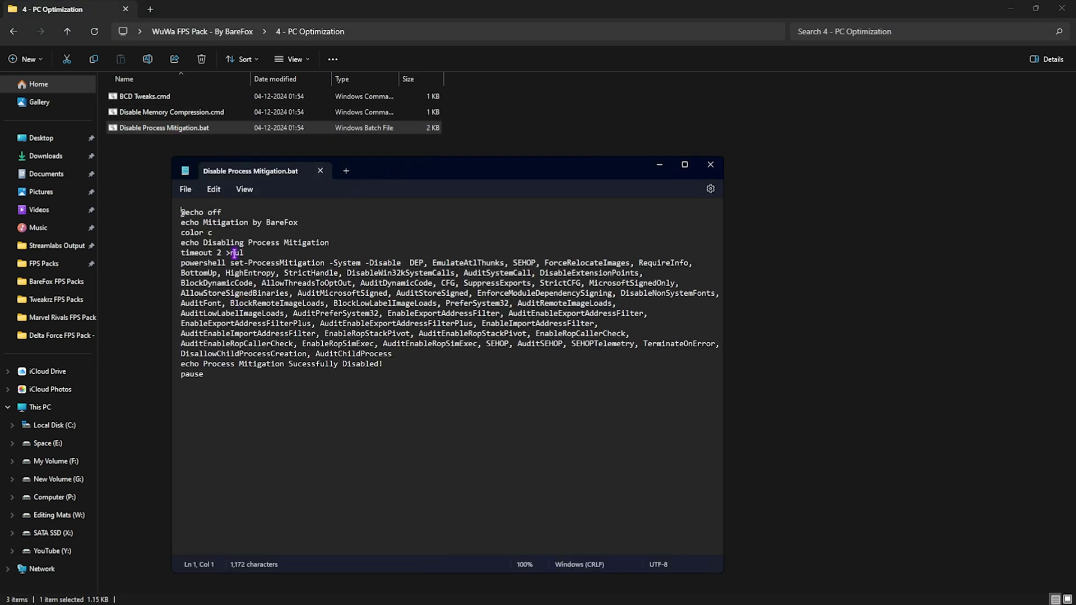
pyautogui.moveTo(178, 267); pyautogui.dragTo(439, 367)
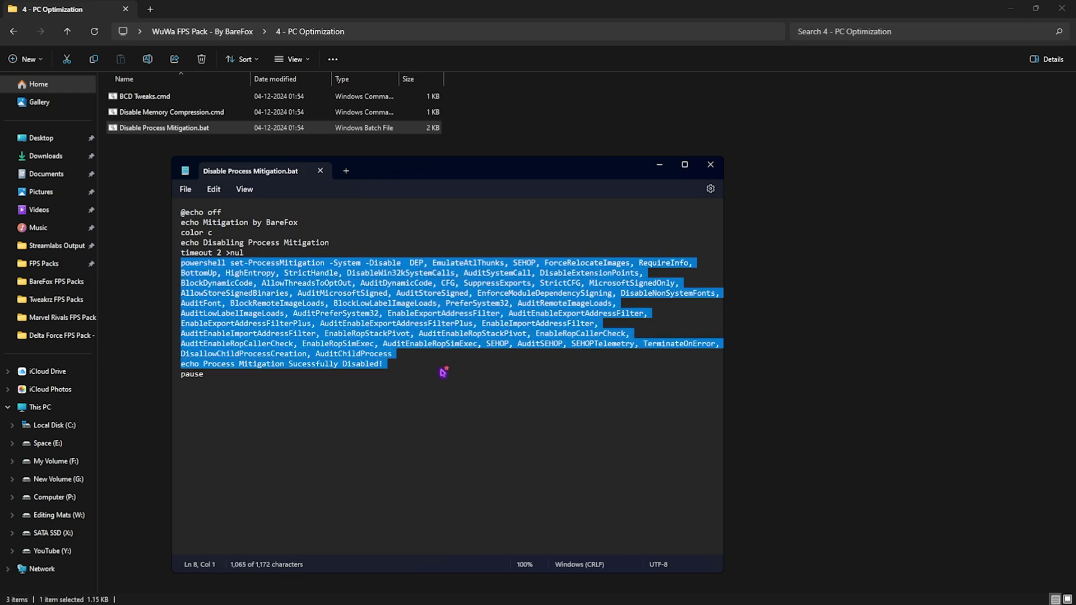
pyautogui.click(439, 373)
pyautogui.click(710, 164)
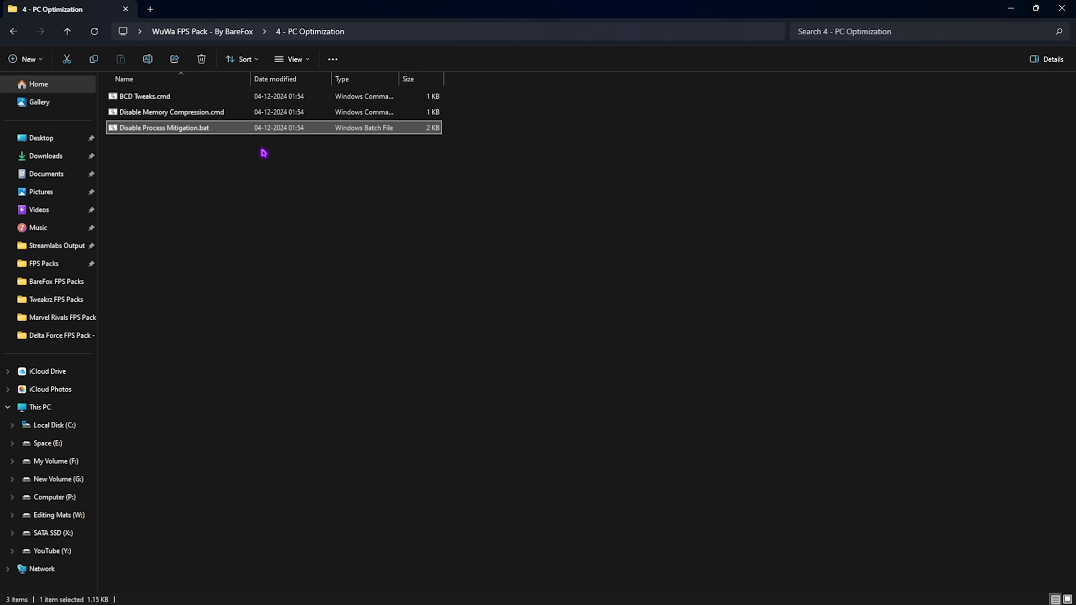
# Open the pack's 5 - Programs folder and run Unpark CPU.exe as administrator
pyautogui.hotkey('alt', 'Left')
pyautogui.doubleClick(201, 163)
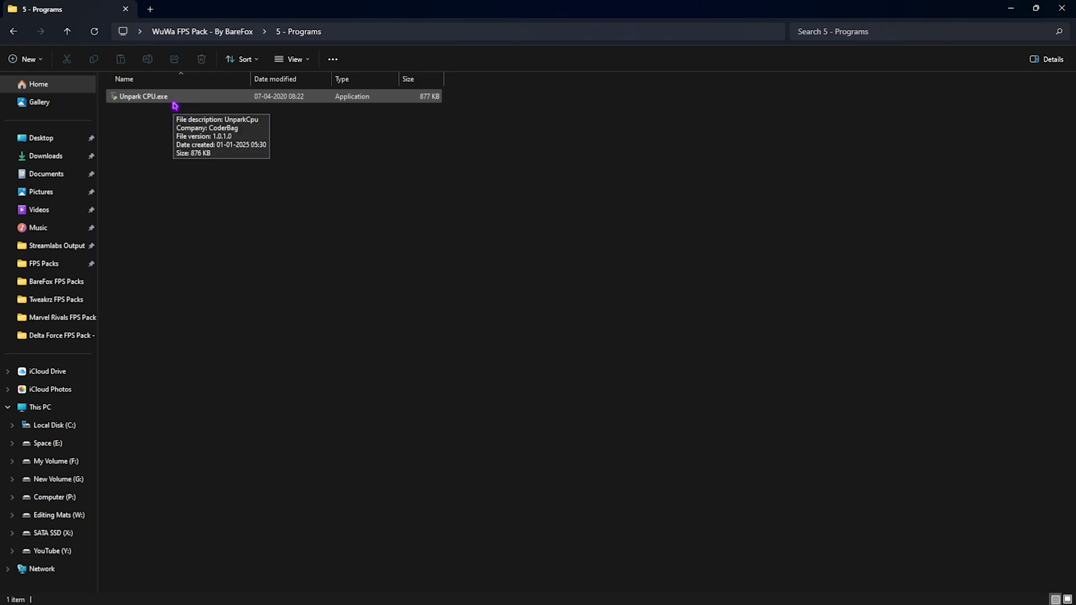
pyautogui.rightClick(175, 105)
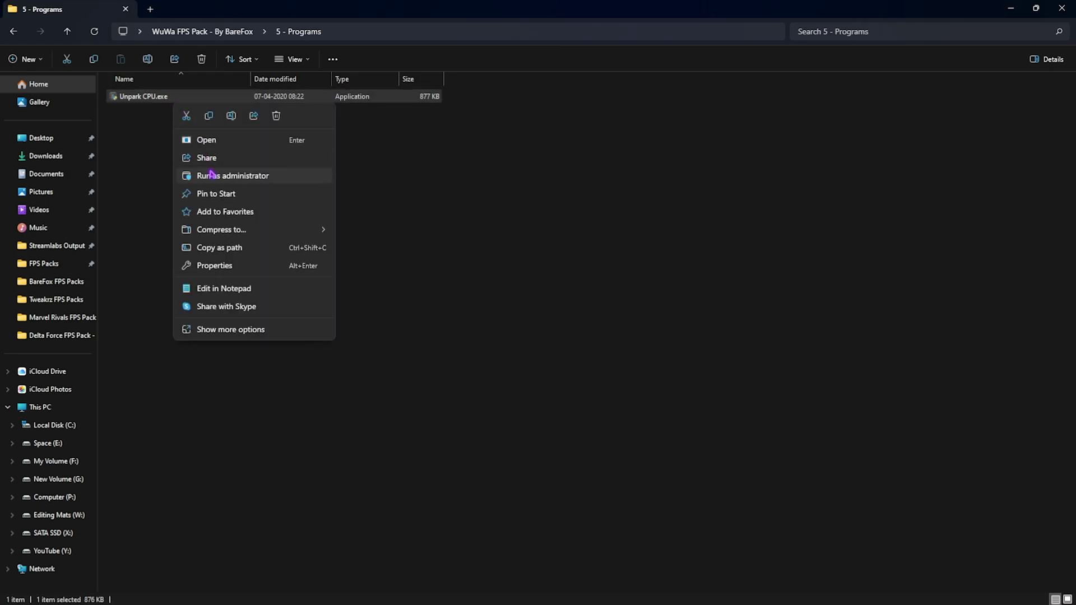
pyautogui.click(211, 175)
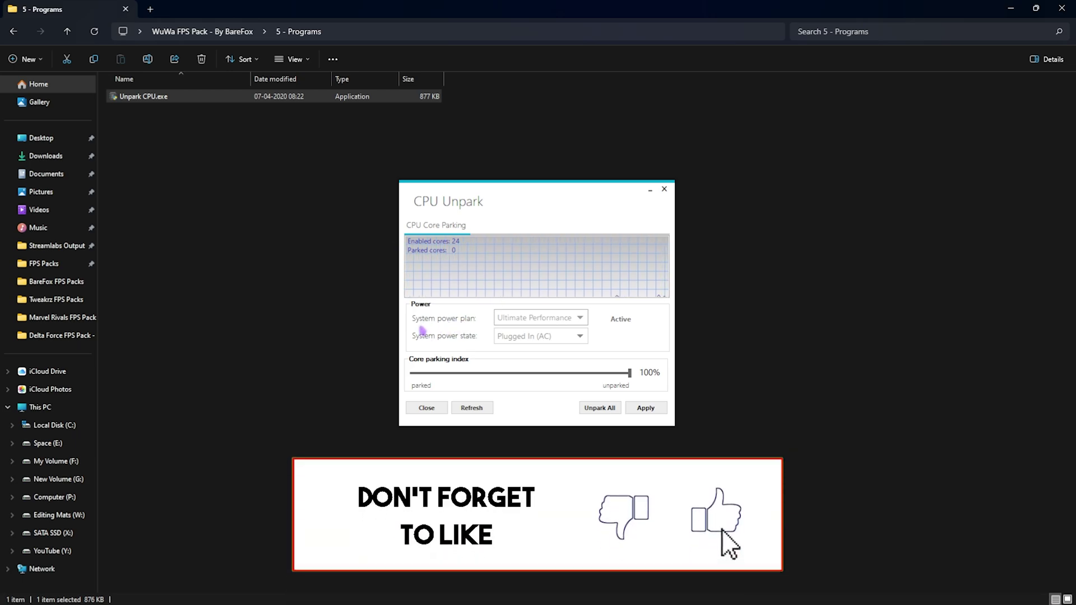
# Choose High performance as the system power plan in CPU Unpark and set it as active
pyautogui.click(568, 317)
pyautogui.click(569, 317)
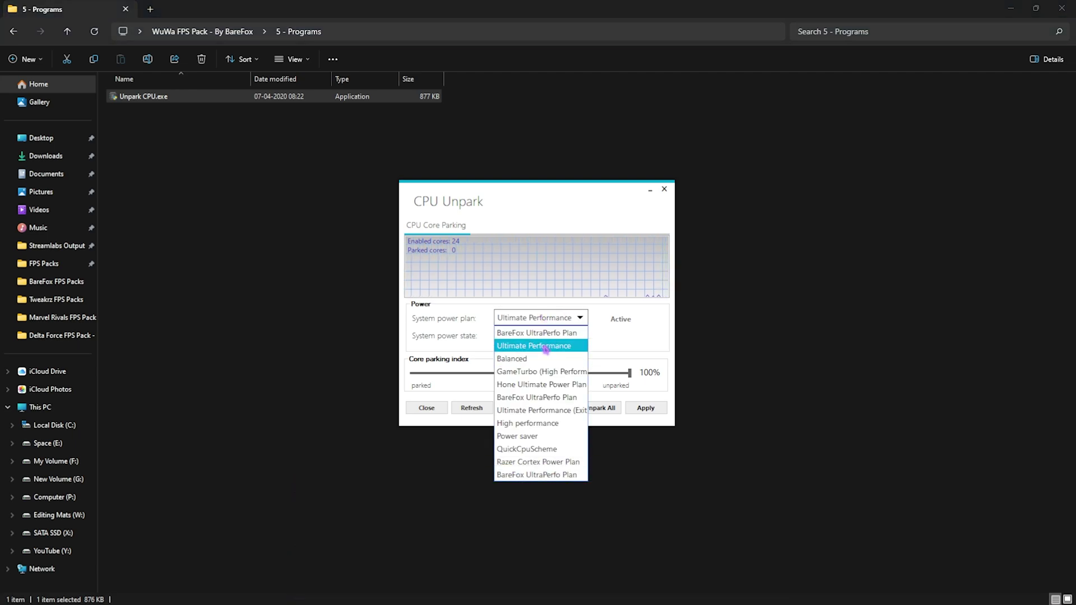
pyautogui.click(533, 424)
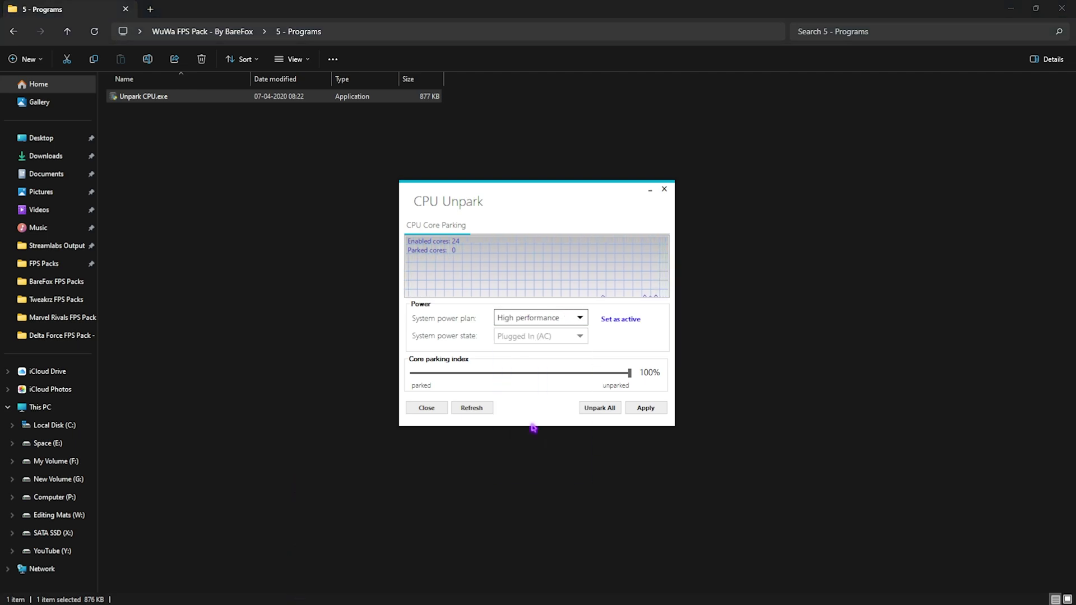
pyautogui.click(621, 320)
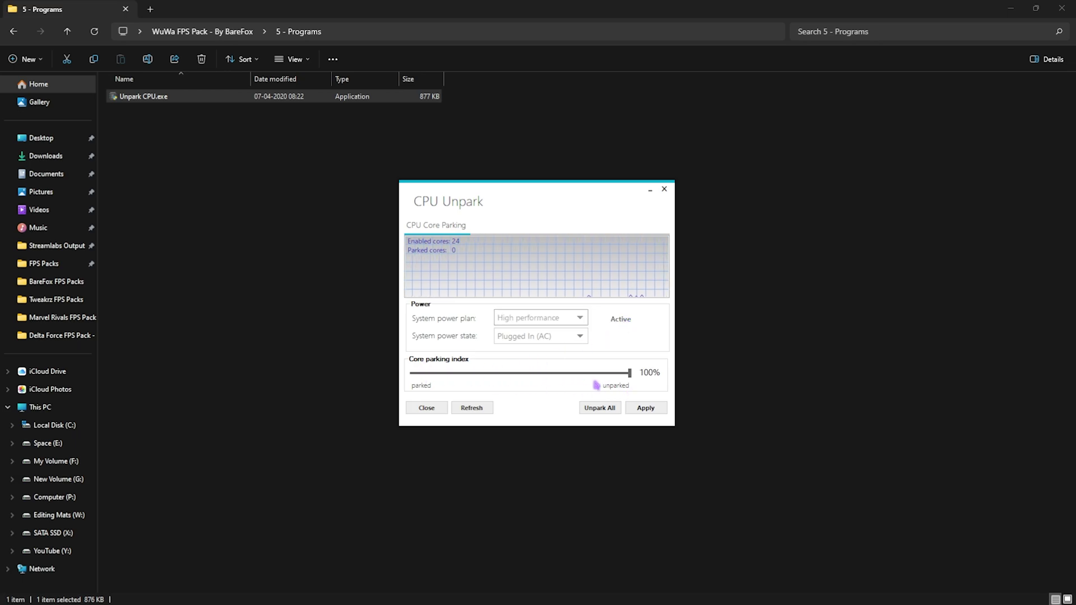
# Apply the CPU unparking settings, then close CPU Unpark and the WuWa FPS Pack folder window
pyautogui.click(646, 408)
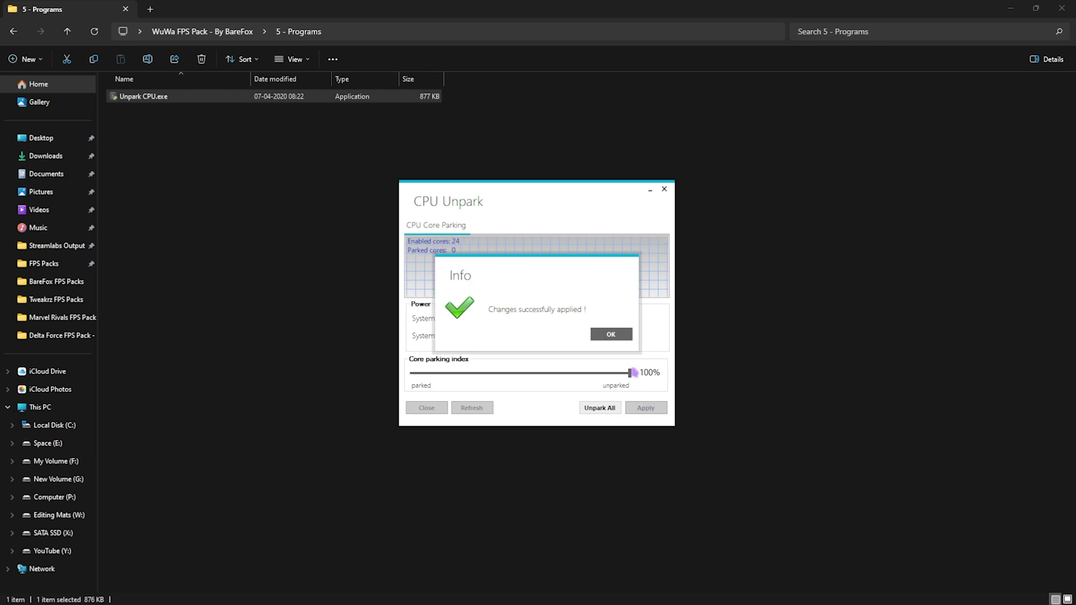
pyautogui.click(678, 334)
pyautogui.click(664, 190)
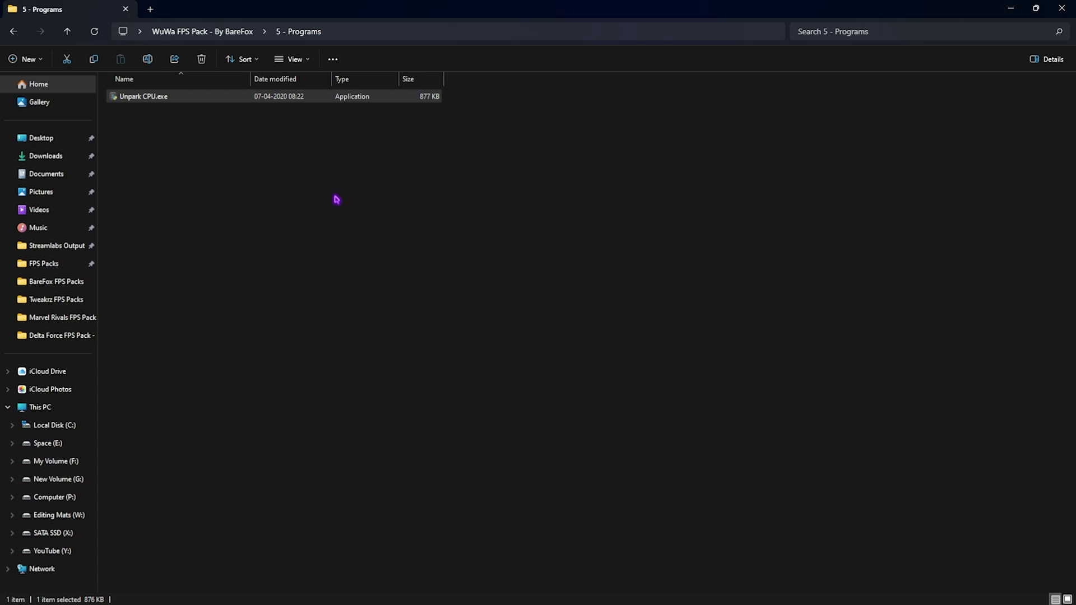
pyautogui.click(203, 32)
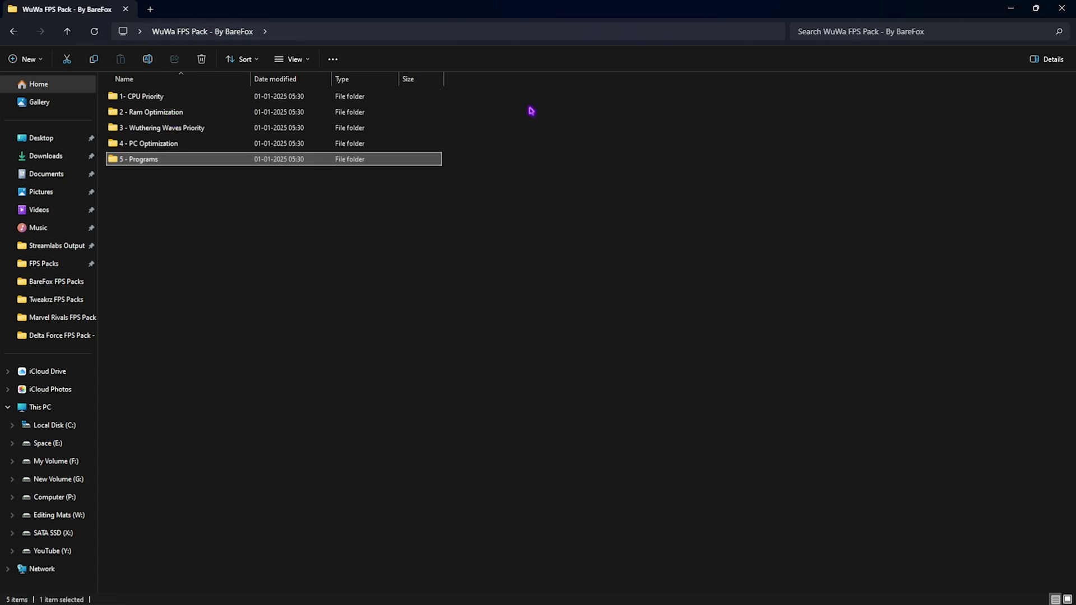
pyautogui.click(1061, 6)
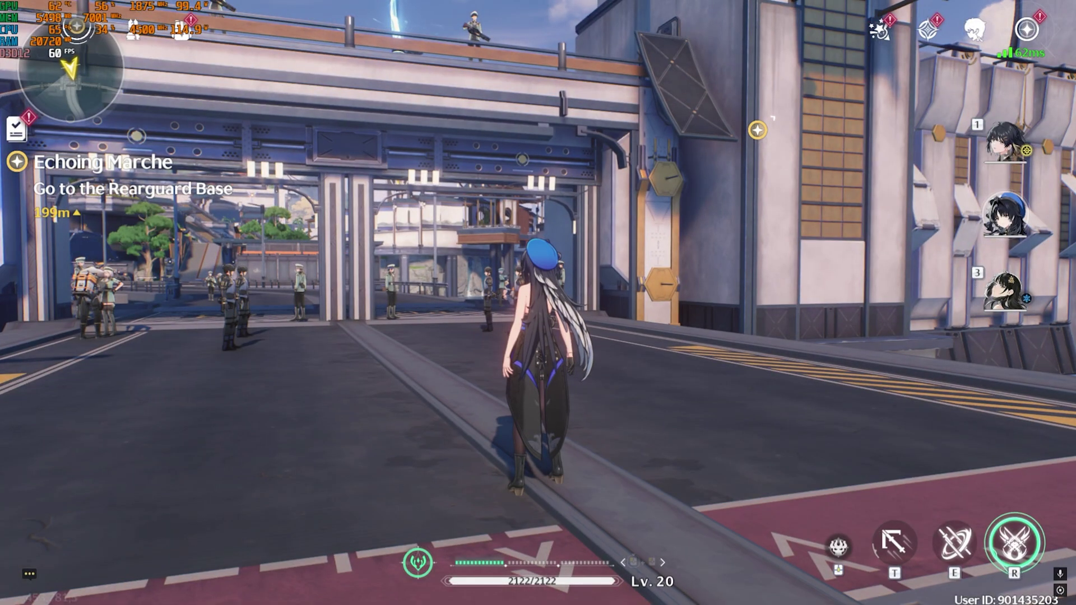
# Switch to Wuthering Waves and open the game's Graphics settings
pyautogui.press('Escape')
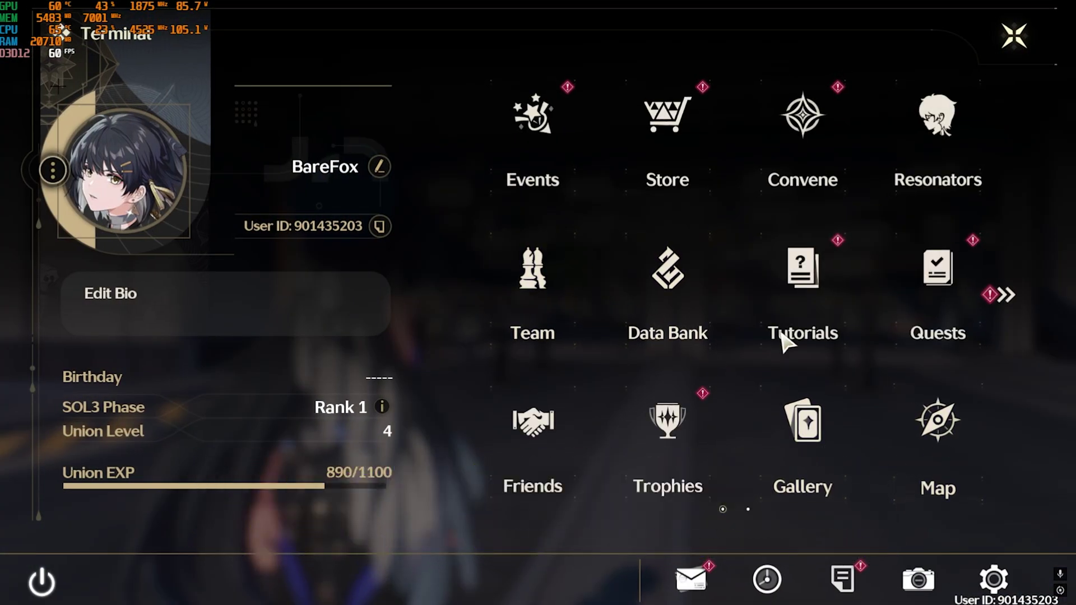
pyautogui.click(994, 581)
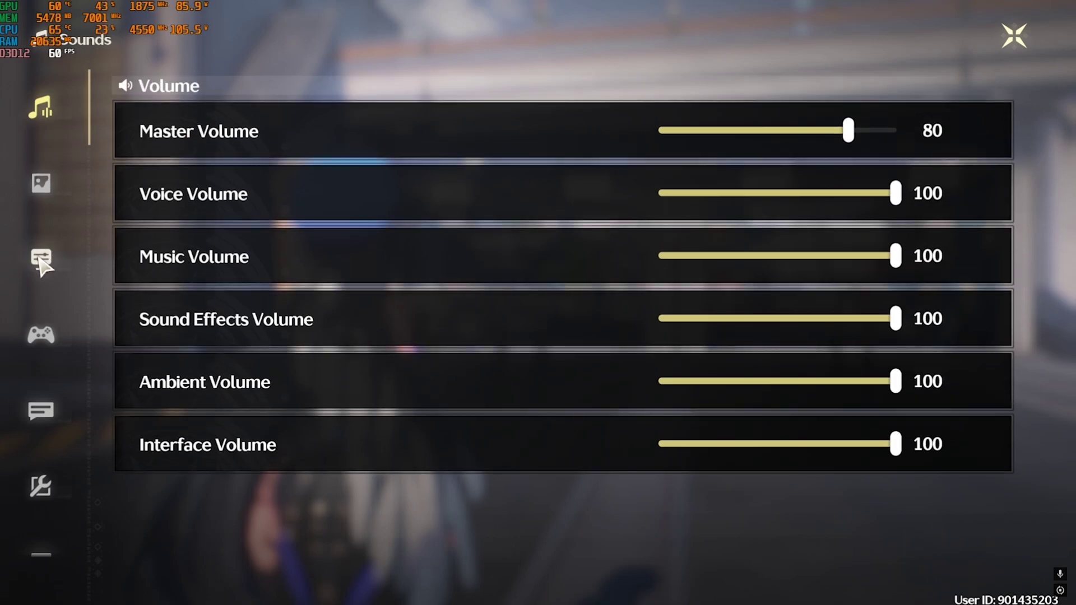
pyautogui.click(45, 182)
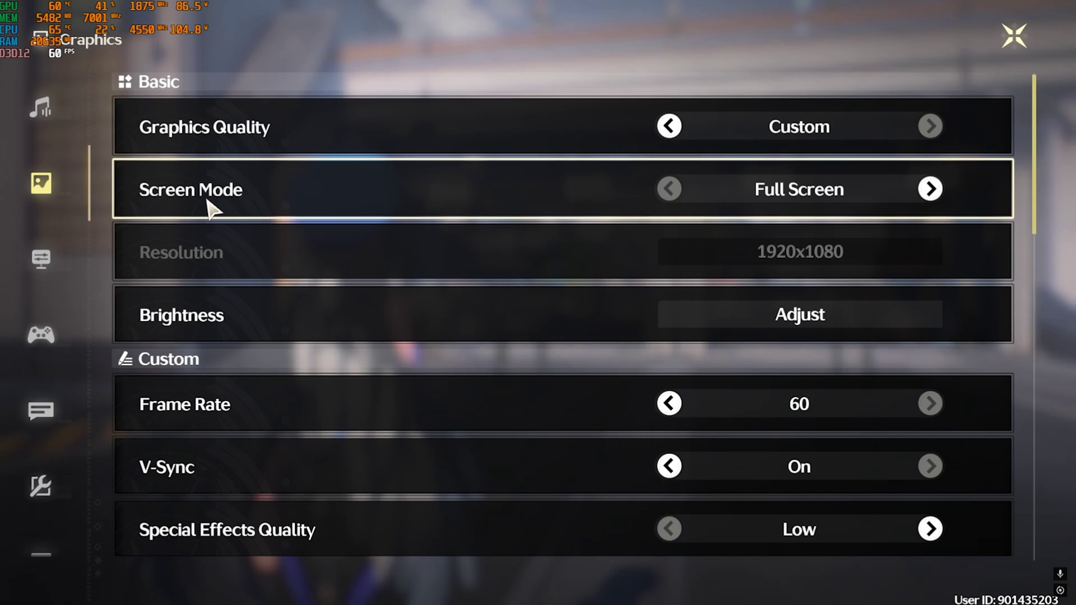
# Turn V-Sync off and set Shadow Quality to Medium in the custom graphics settings
pyautogui.scroll(-1, 704, 371)
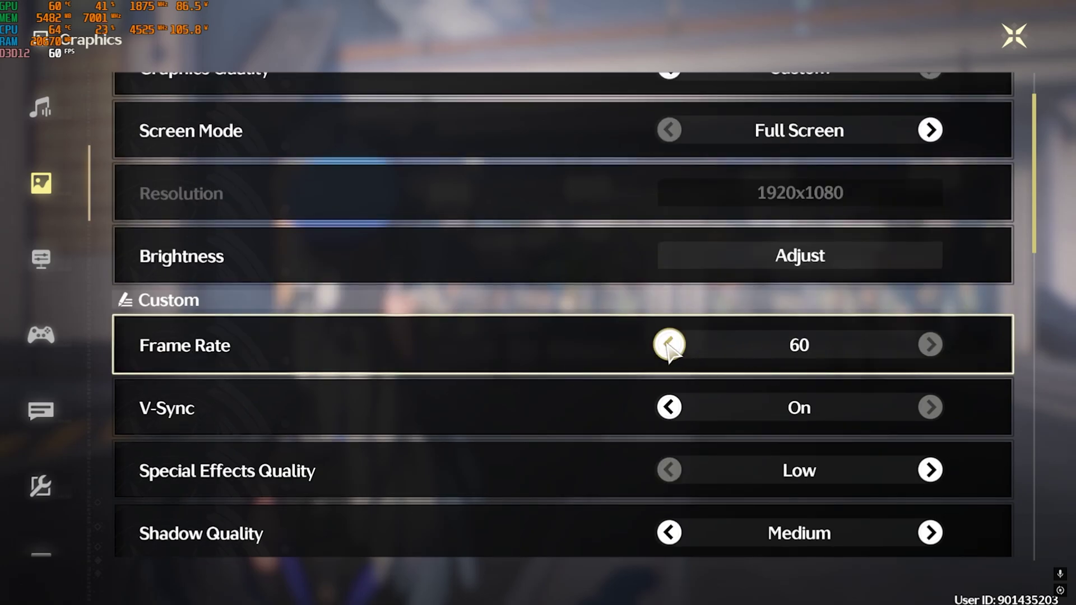
pyautogui.scroll(-1, 728, 364)
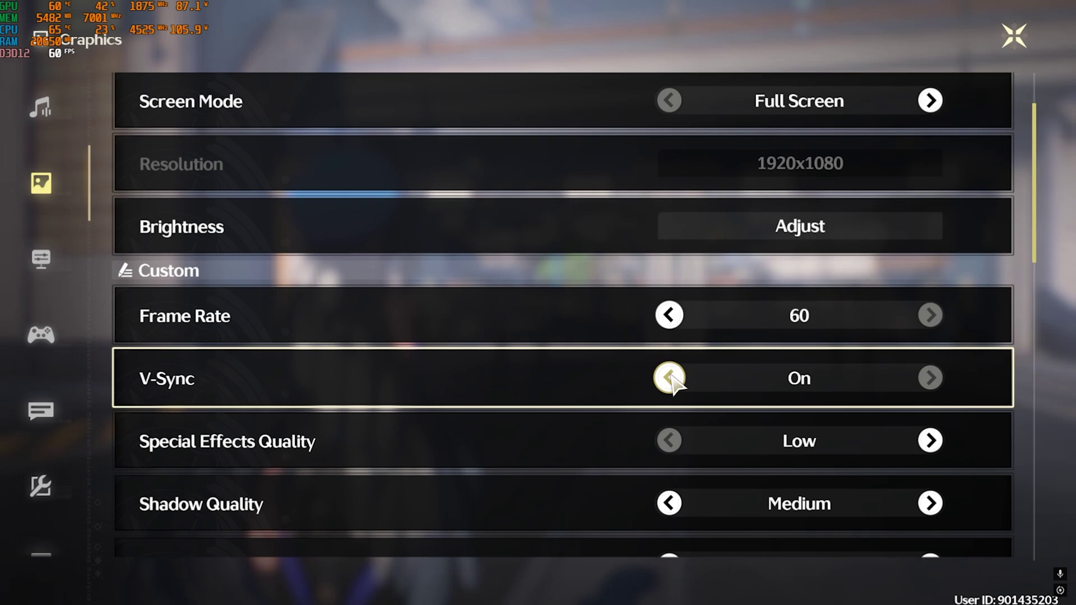
pyautogui.click(670, 377)
pyautogui.scroll(-2, 386, 376)
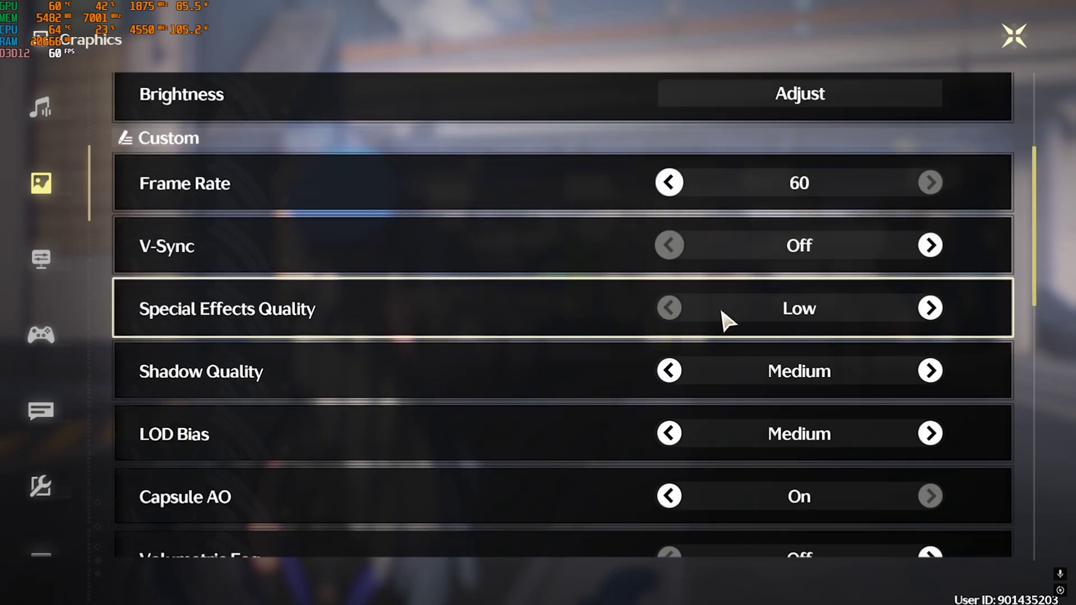
pyautogui.scroll(-1, 550, 347)
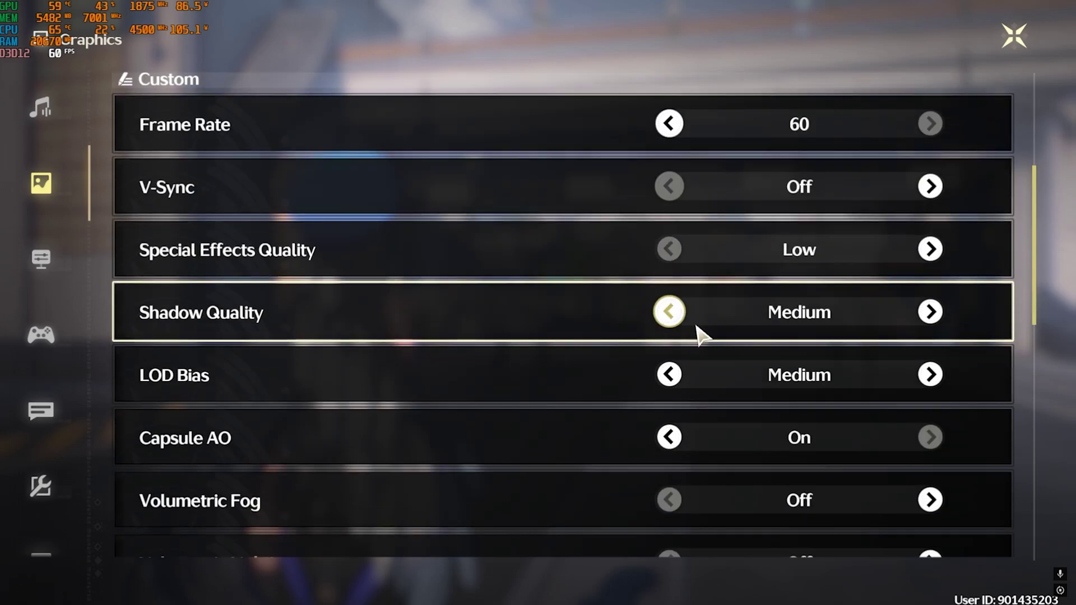
pyautogui.click(672, 314)
pyautogui.click(940, 314)
pyautogui.scroll(-1, 619, 341)
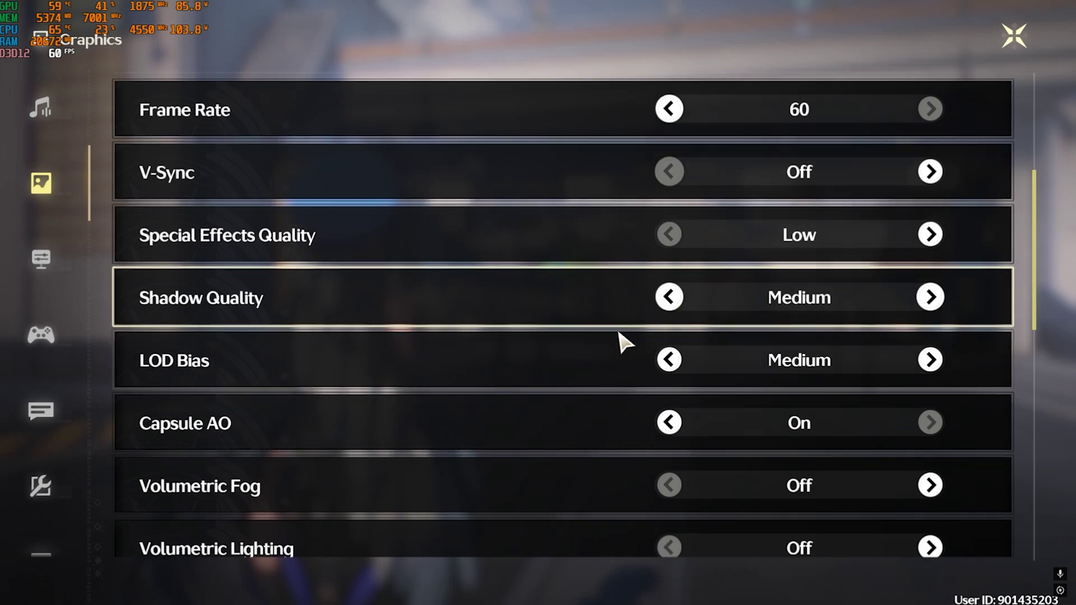
# Set LOD Bias to Low and turn Capsule AO off
pyautogui.click(679, 350)
pyautogui.scroll(-3, 677, 352)
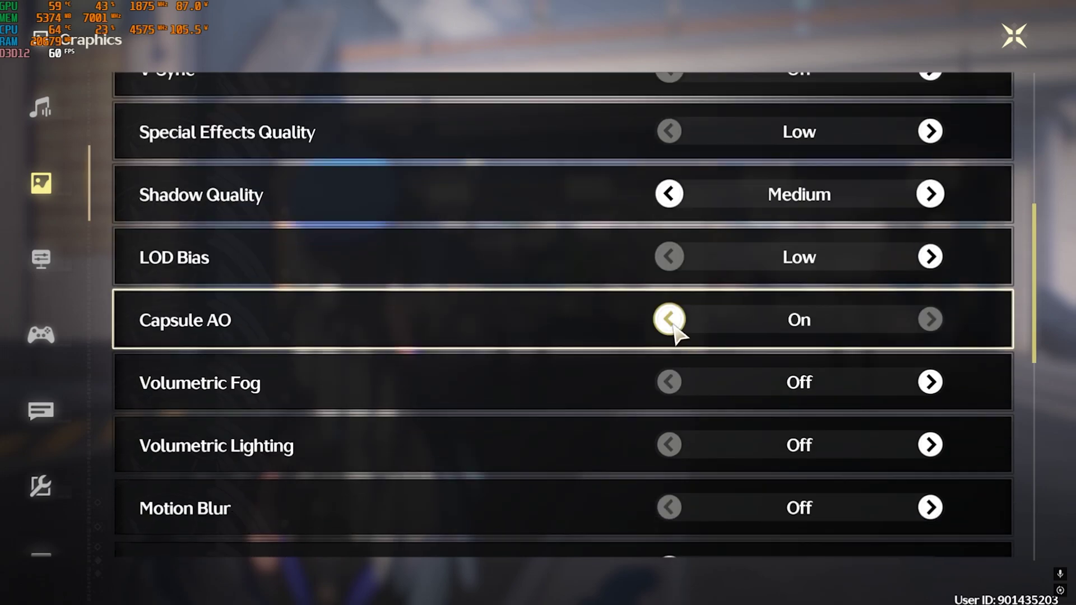
pyautogui.click(671, 321)
pyautogui.scroll(-1, 667, 350)
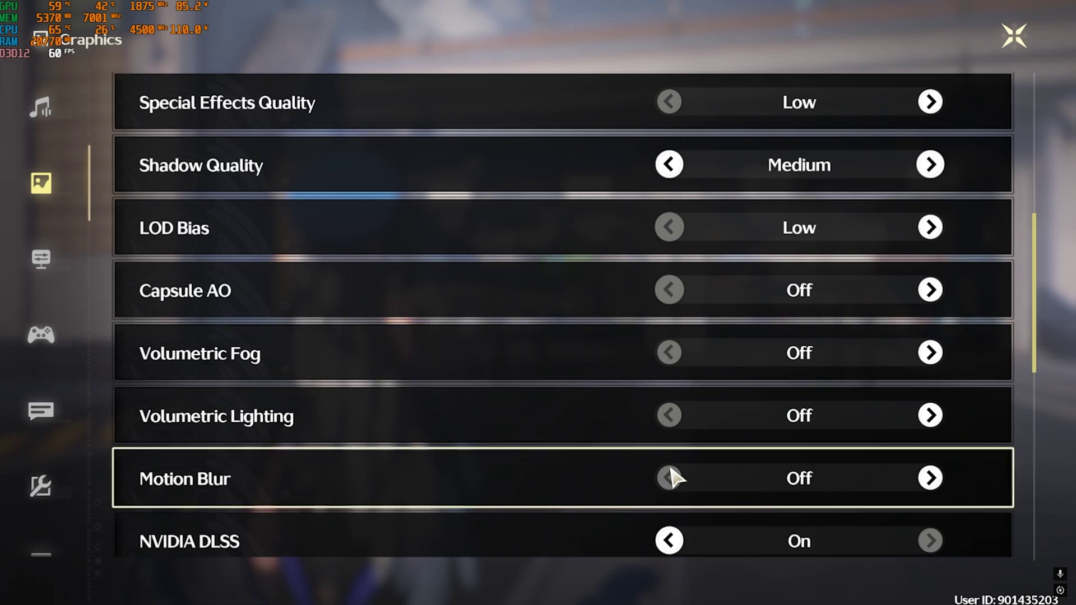
# Set Super Resolution to Quality and turn NVIDIA DLSS off
pyautogui.scroll(-3, 672, 475)
pyautogui.scroll(-2, 700, 402)
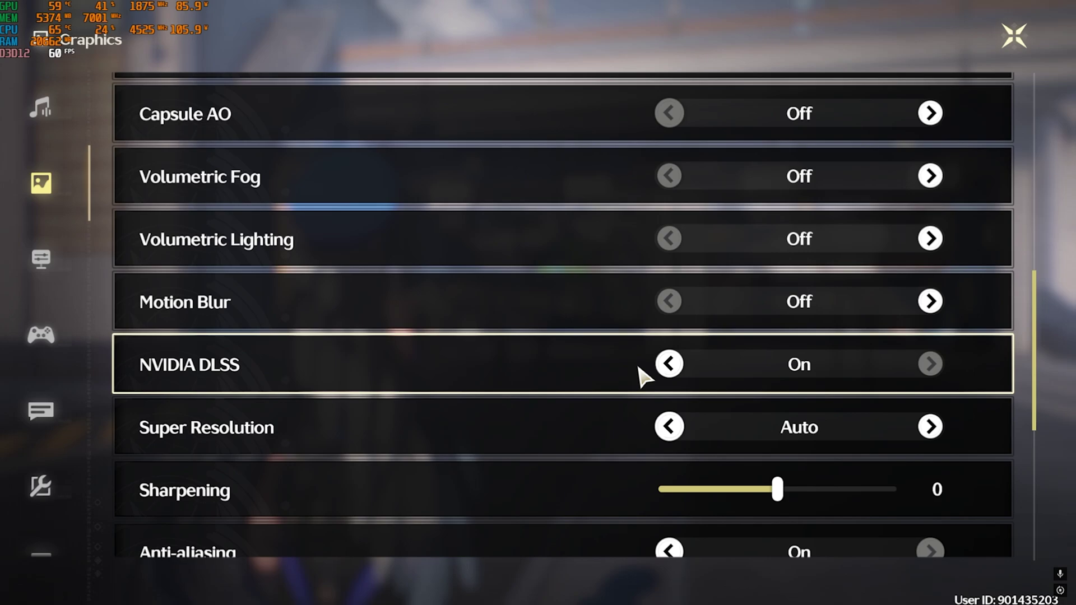
pyautogui.click(930, 427)
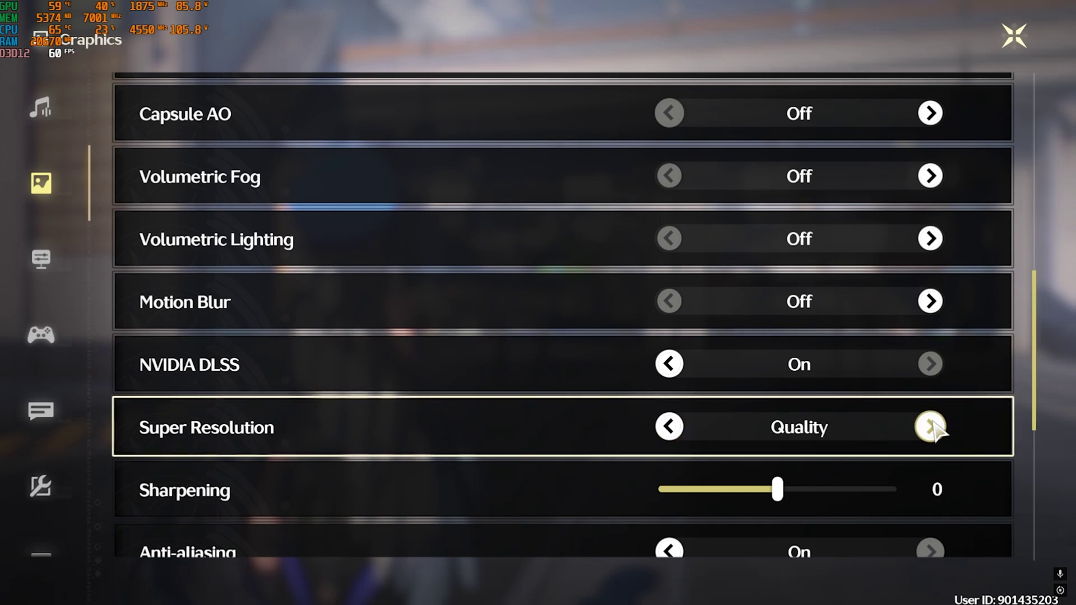
pyautogui.click(931, 427)
pyautogui.click(930, 427)
pyautogui.click(669, 427)
pyautogui.click(669, 427)
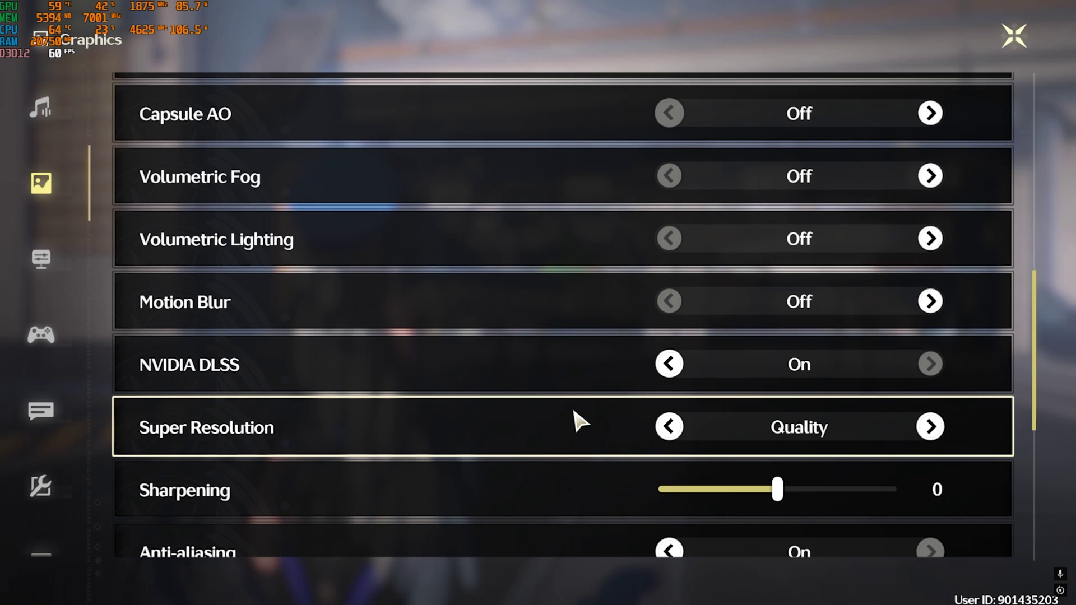
pyautogui.click(668, 363)
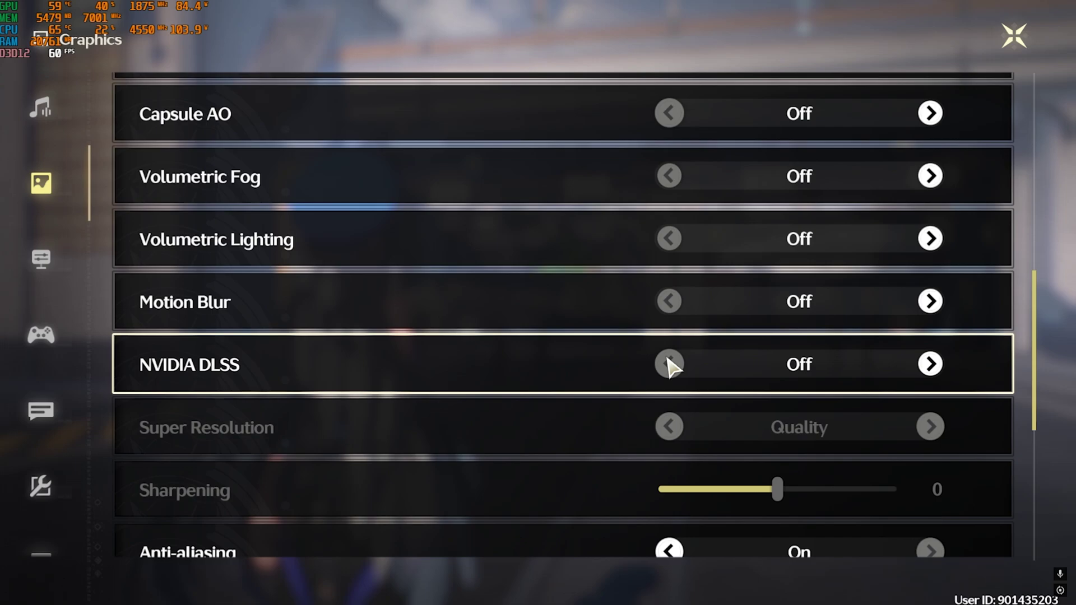